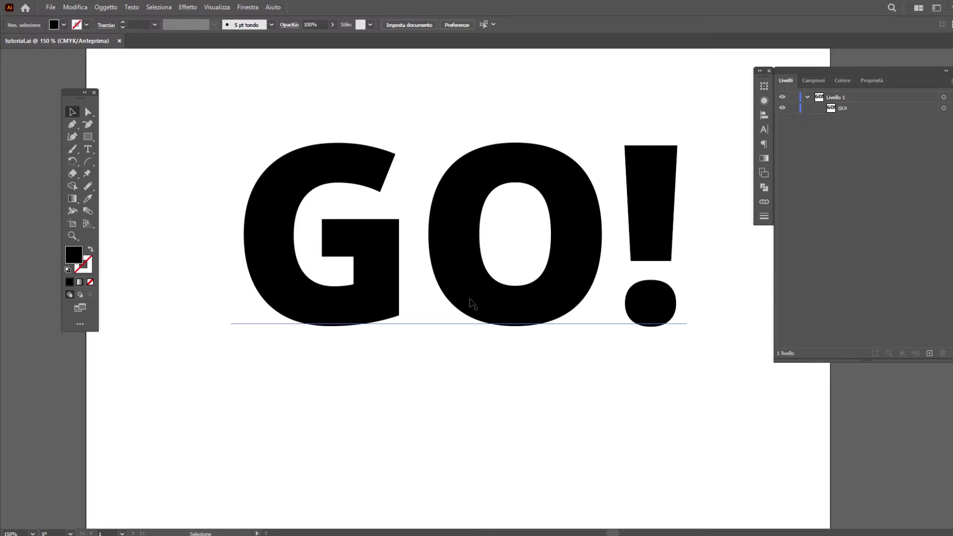
# Step: Nudge the Open Sans ExtraBold GO! headline slightly left and down on the artboard
pyautogui.click(470, 302)
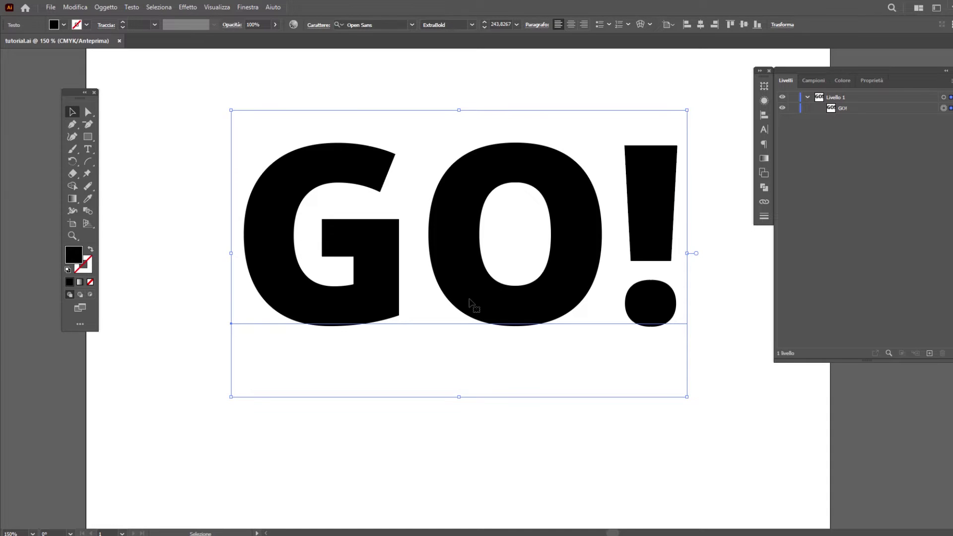
pyautogui.click(319, 25)
pyautogui.moveTo(476, 204); pyautogui.dragTo(468, 214)
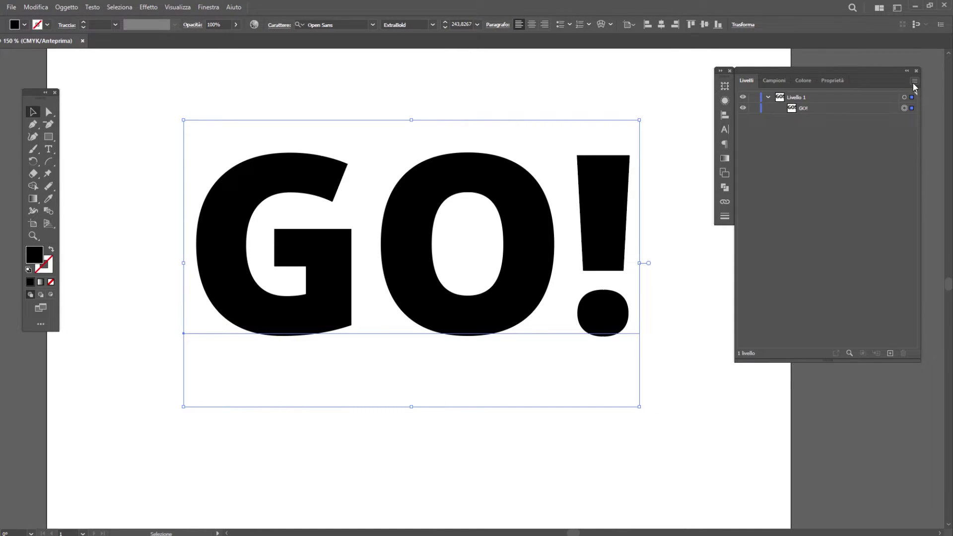
# Step: Set the Layers panel row height to a custom 60 pixels
pyautogui.click(913, 82)
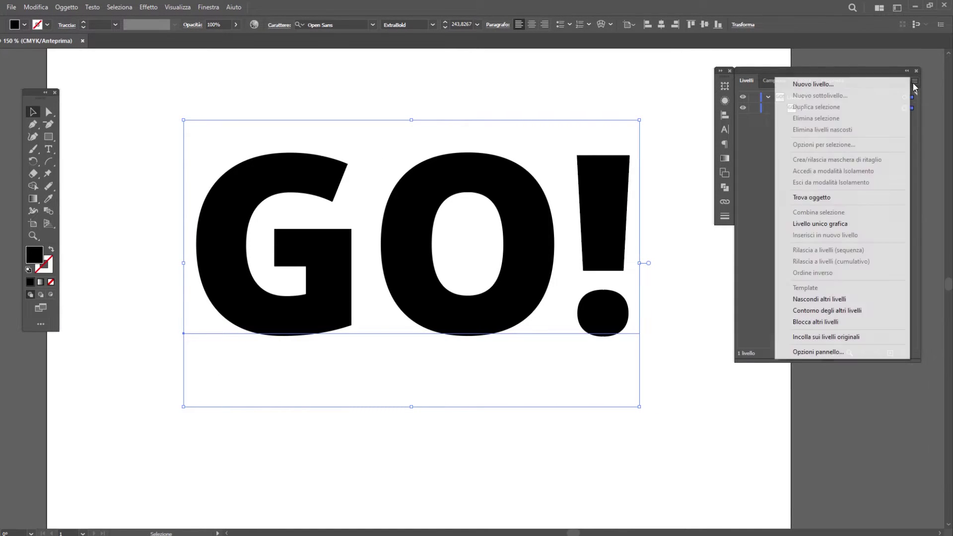
pyautogui.click(838, 352)
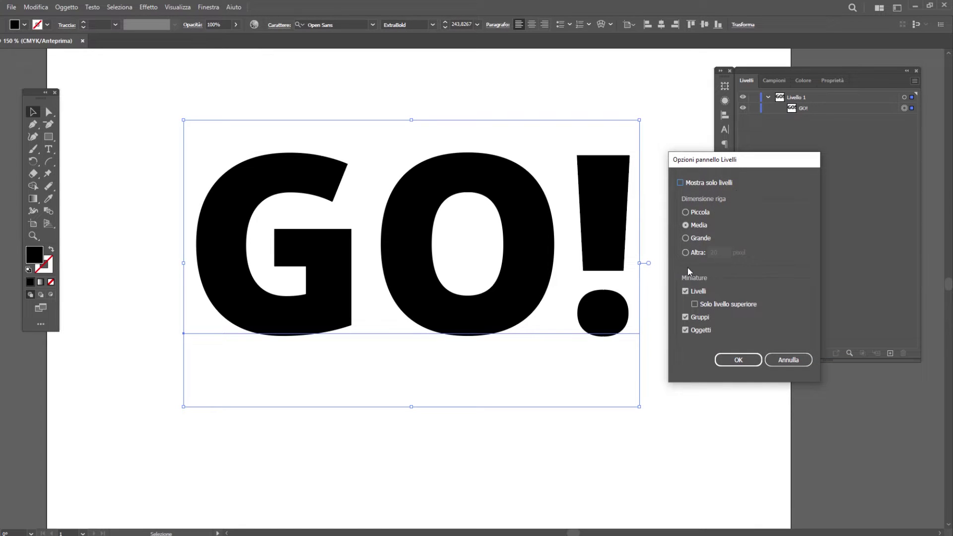
pyautogui.click(686, 252)
pyautogui.write('60')
pyautogui.click(737, 360)
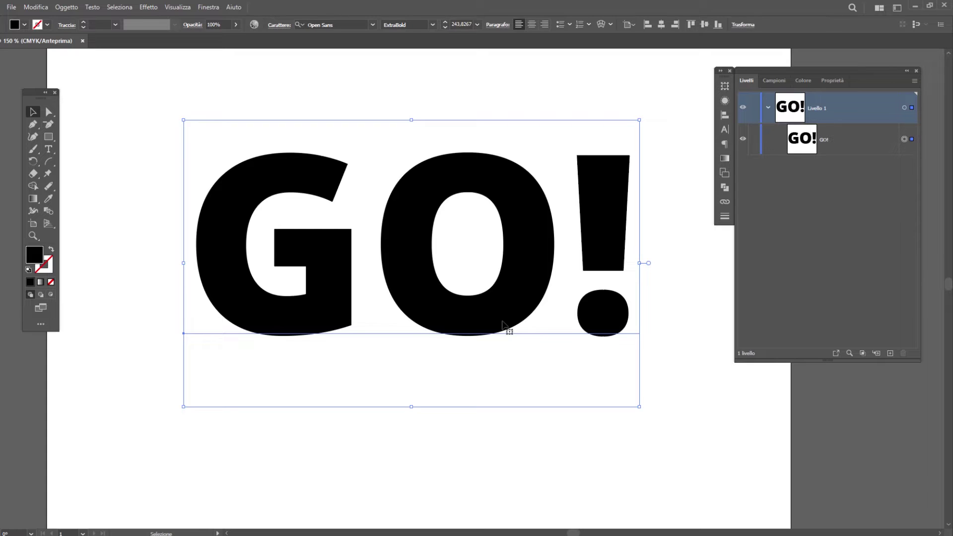
# Step: Duplicate the GO! layer and park one copy off the artboard at upper right
pyautogui.keyDown('alt'); pyautogui.scroll(-4, 351, 342); pyautogui.keyUp('alt')
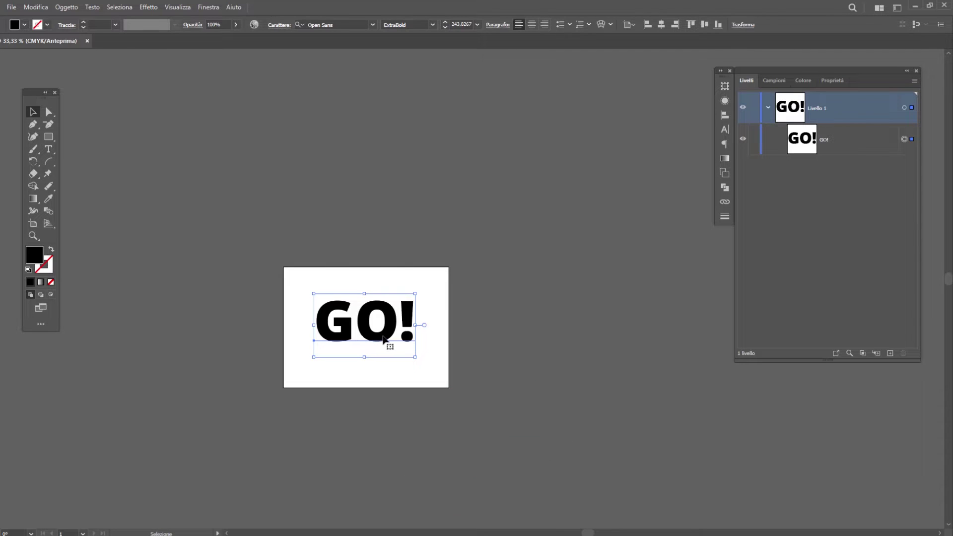
pyautogui.keyDown('alt'); pyautogui.scroll(3, 383, 339); pyautogui.keyUp('alt')
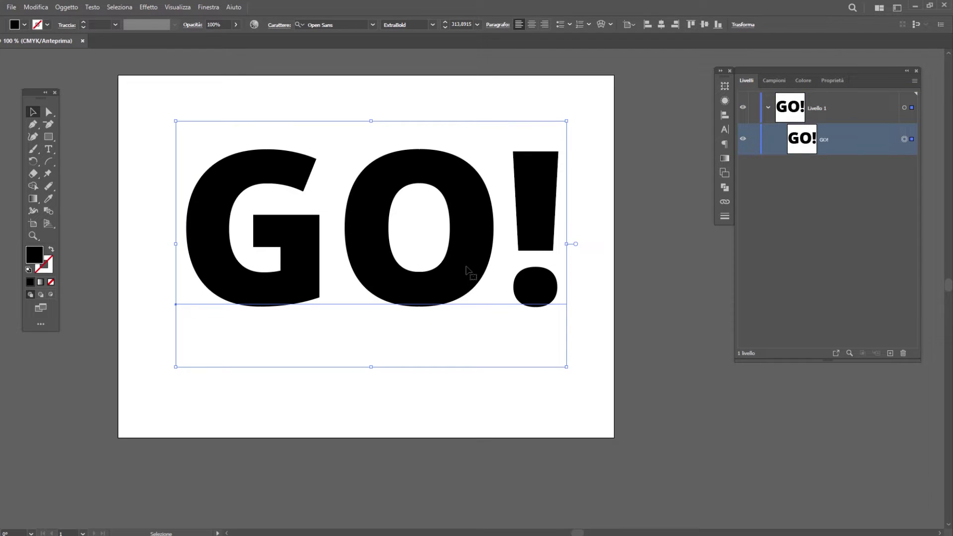
pyautogui.moveTo(827, 145); pyautogui.dragTo(890, 352)
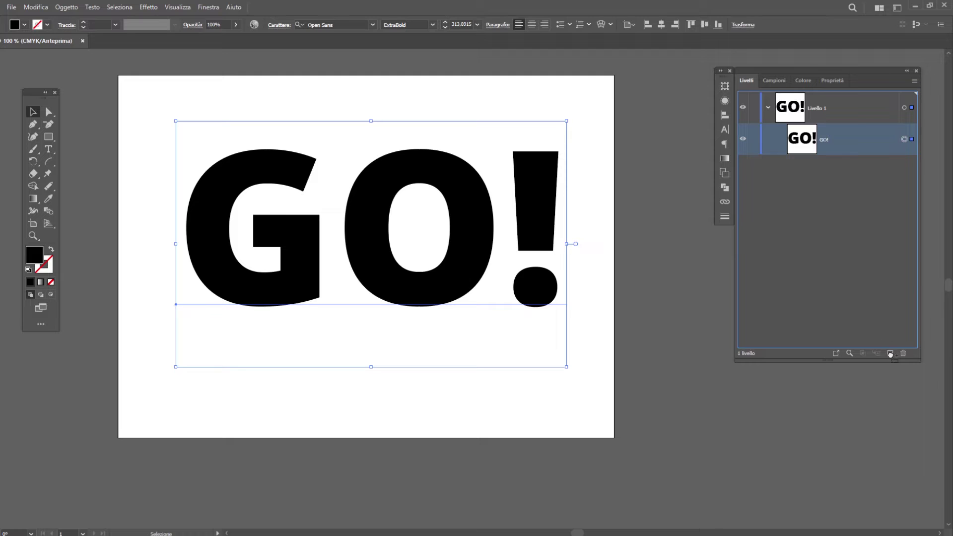
pyautogui.click(814, 171)
pyautogui.keyDown('alt'); pyautogui.scroll(-2, 431, 293); pyautogui.keyUp('alt')
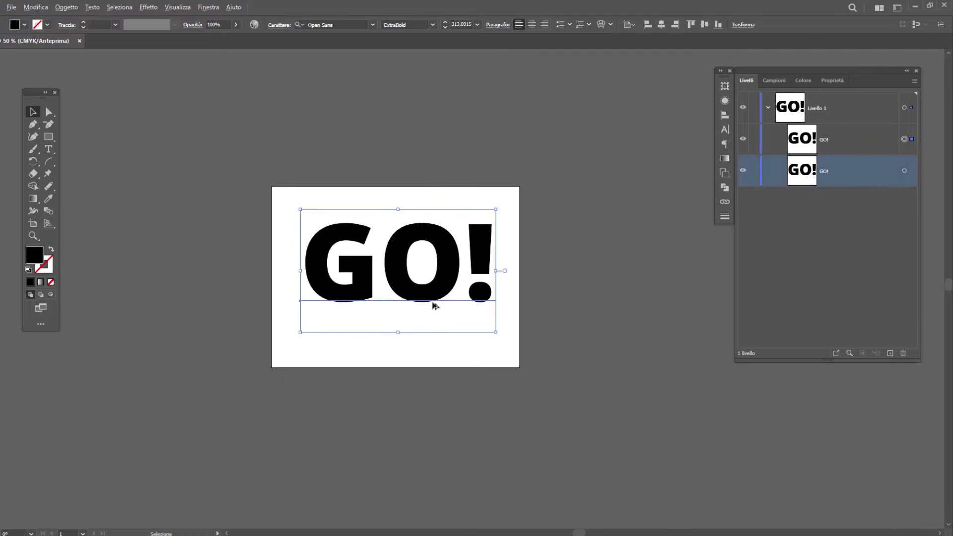
pyautogui.moveTo(445, 283); pyautogui.dragTo(660, 119)
pyautogui.click(494, 294)
pyautogui.hotkey('ctrl', '1')
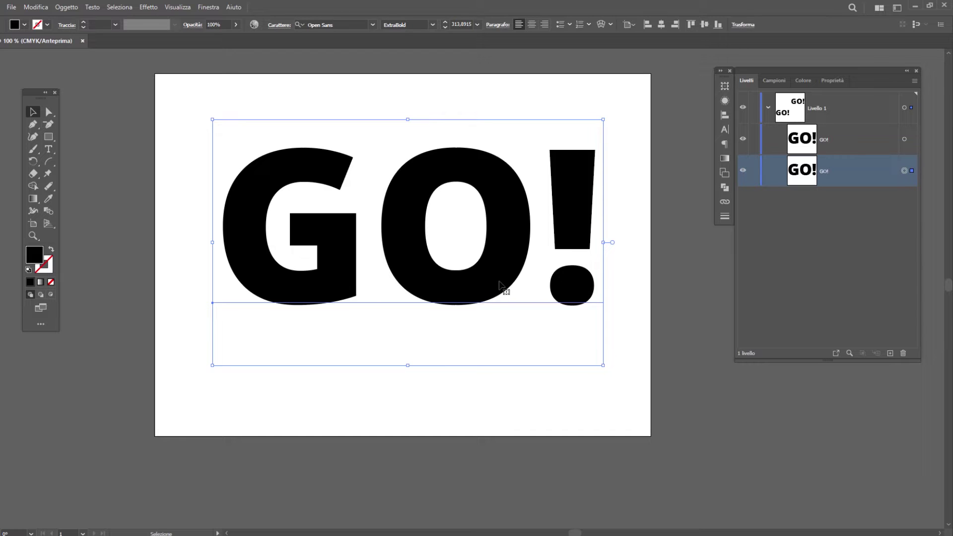
# Step: Warp GO! with a vertical Arc envelope, bend reduced to about 14%
pyautogui.click(66, 7)
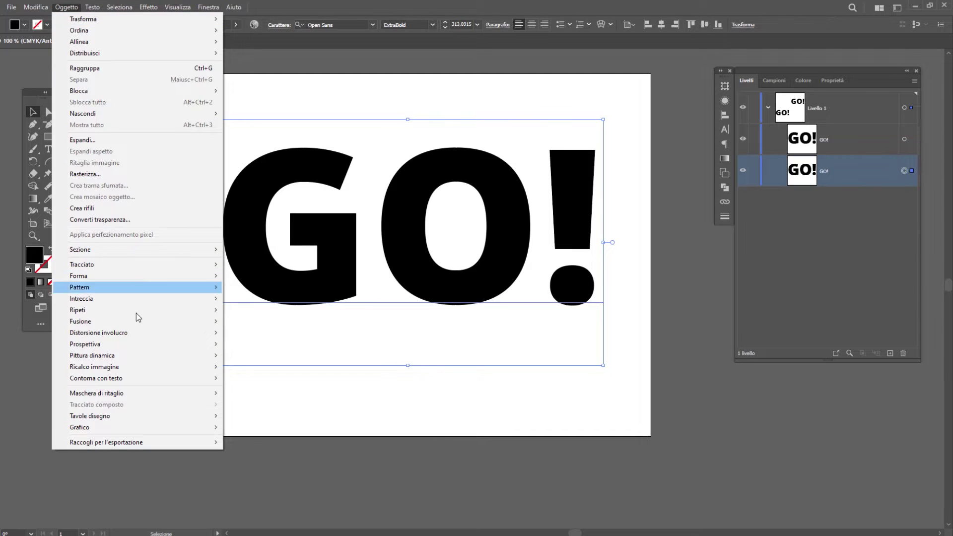
pyautogui.moveTo(98, 332)
pyautogui.click(265, 333)
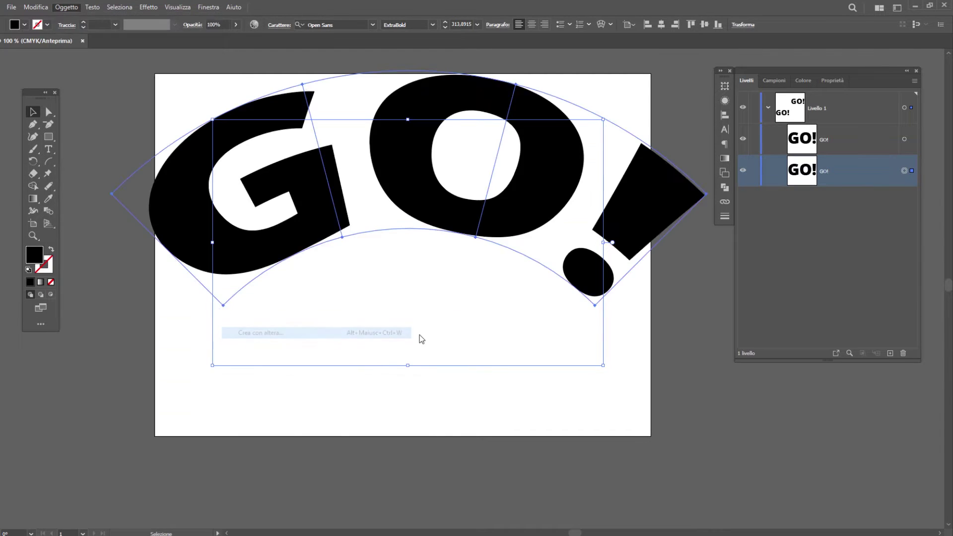
pyautogui.click(784, 217)
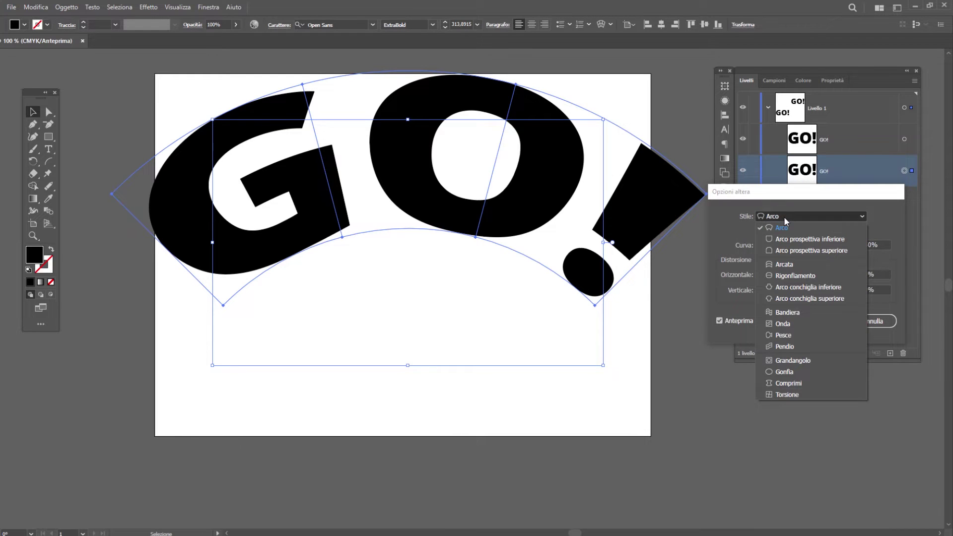
pyautogui.click(784, 219)
pyautogui.click(839, 230)
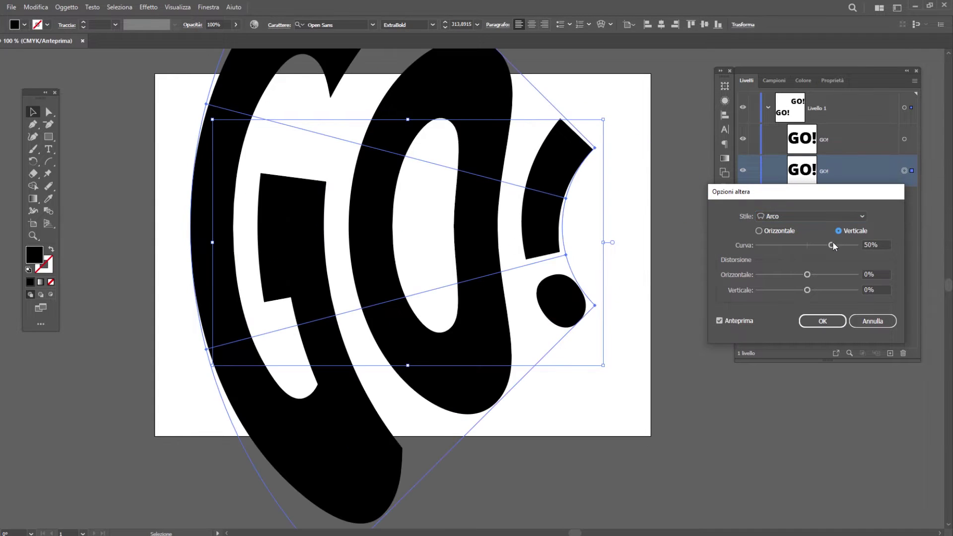
pyautogui.moveTo(832, 245); pyautogui.dragTo(799, 274)
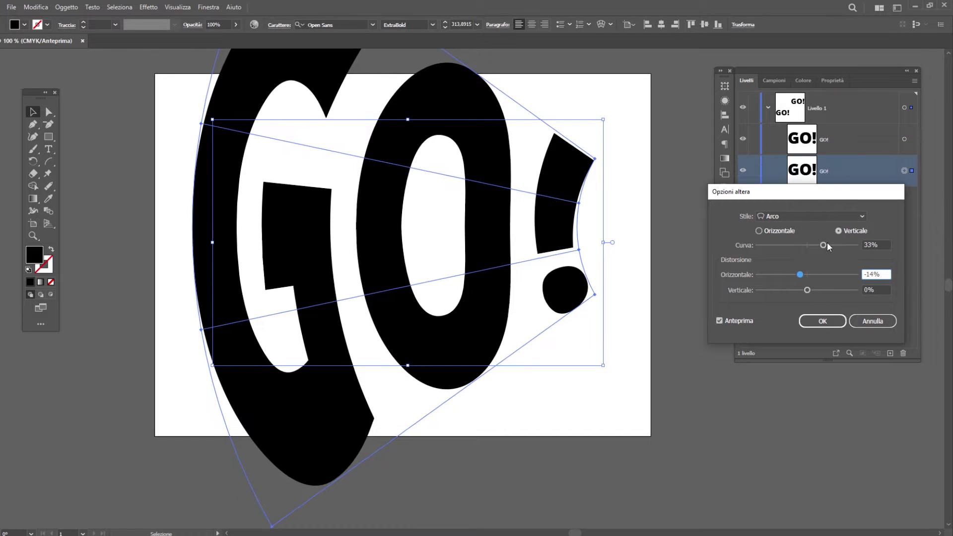
pyautogui.moveTo(823, 245); pyautogui.dragTo(815, 246)
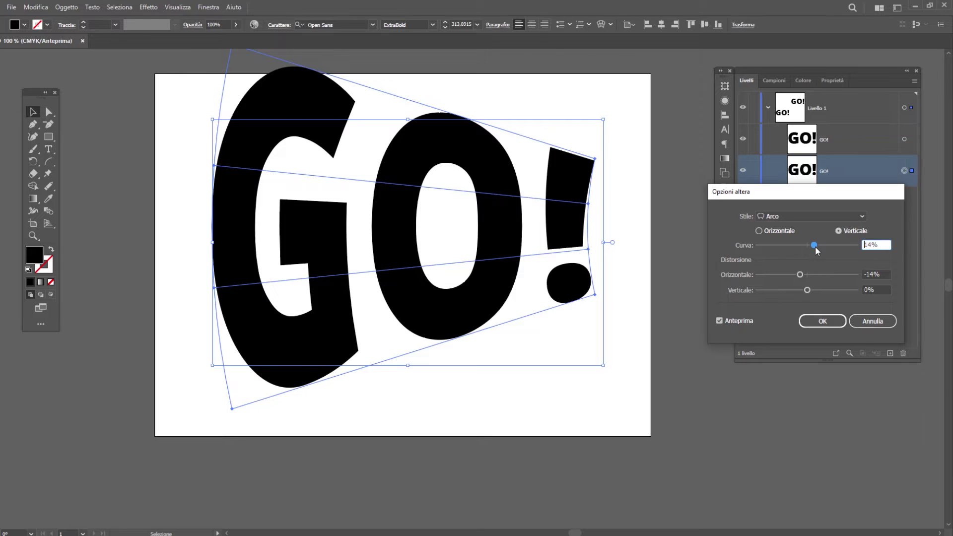
pyautogui.click(822, 321)
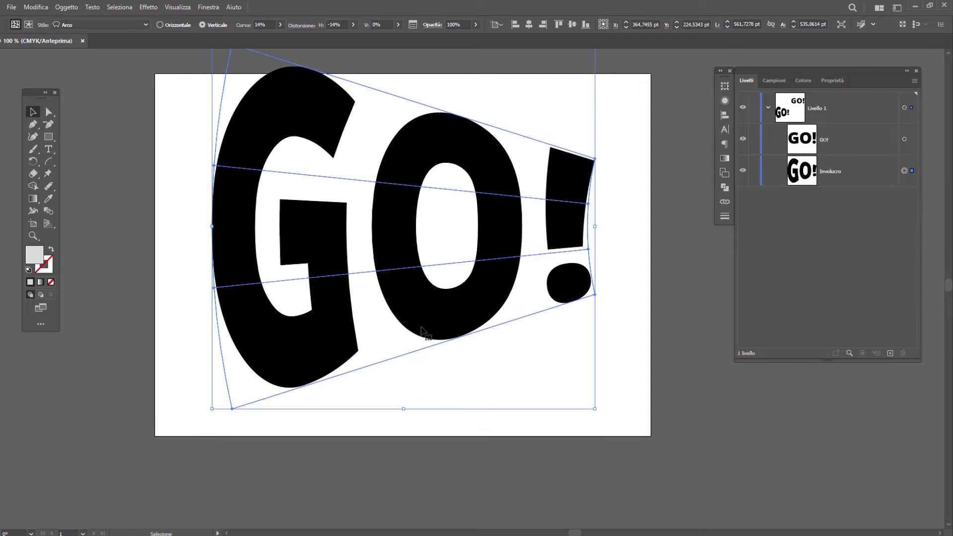
# Step: Expand the warped GO! envelope into a plain group of shapes
pyautogui.click(66, 7)
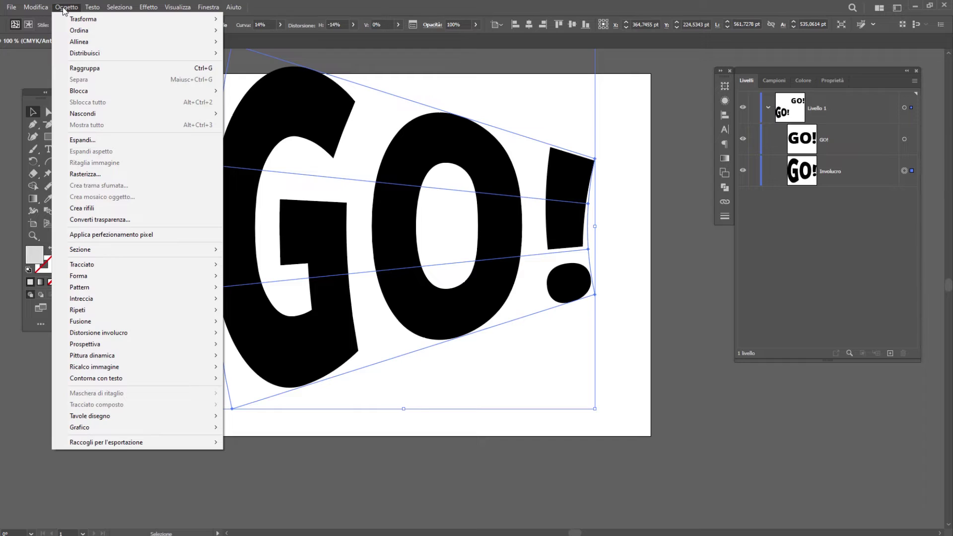
pyautogui.click(82, 140)
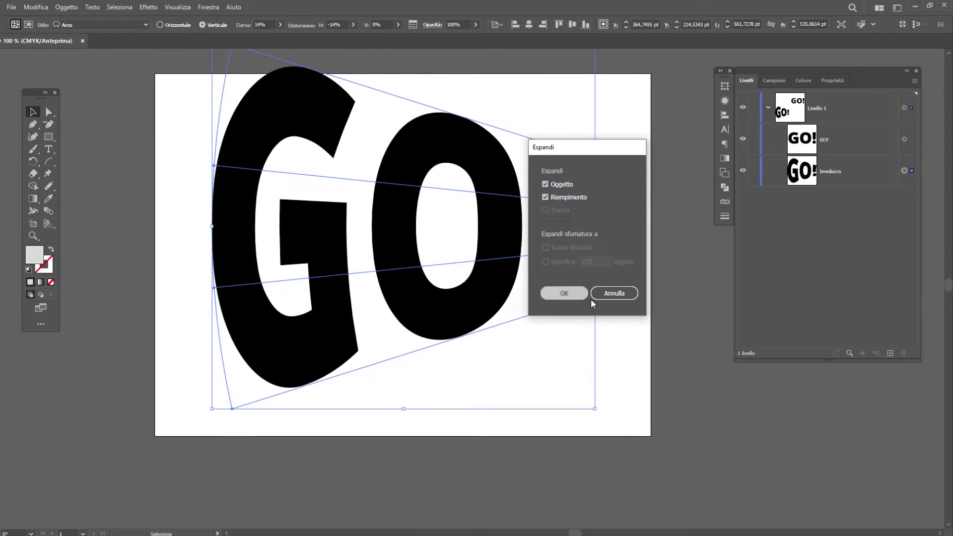
pyautogui.click(563, 292)
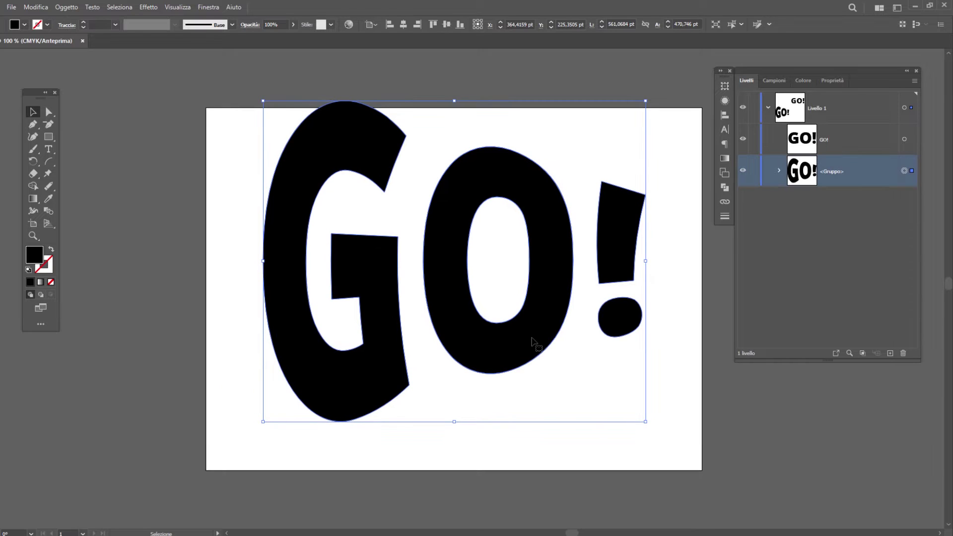
# Step: Offset duplicate GO! groups upward and to the right, then select both overlapping groups
pyautogui.scroll(-1, 568, 381)
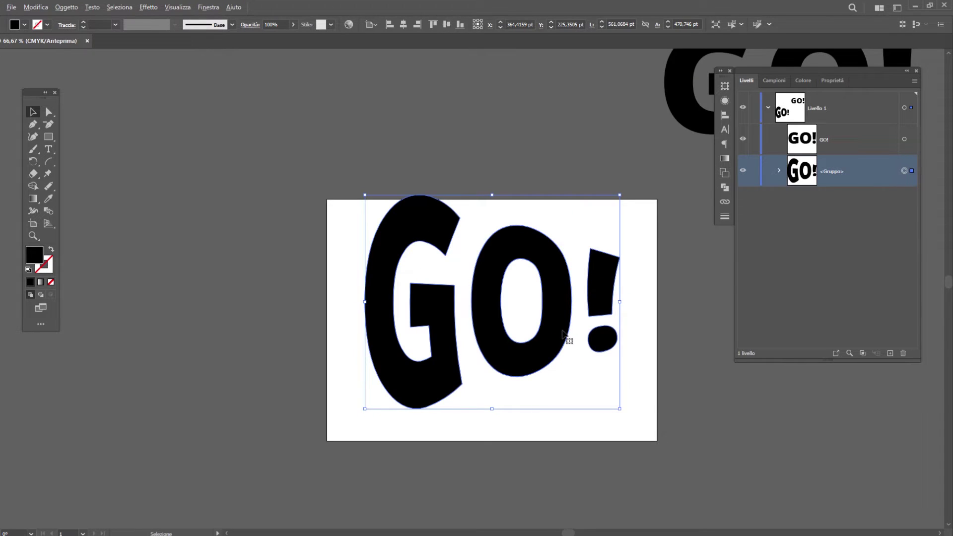
pyautogui.moveTo(564, 334)
pyautogui.mouseDown()
pyautogui.moveTo(564, 111)
pyautogui.moveTo(572, 99)
pyautogui.mouseUp()
pyautogui.click(561, 358)
pyautogui.scroll(1, 555, 342)
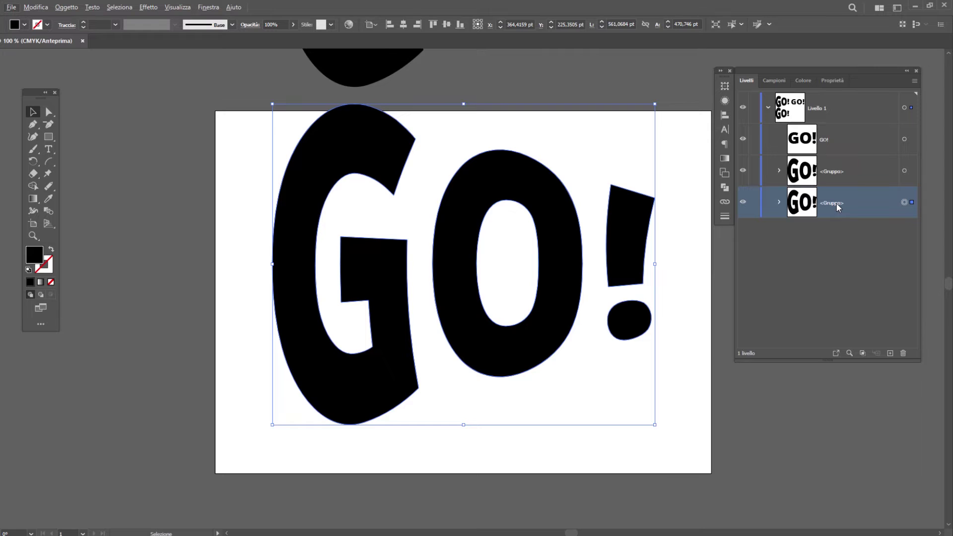
pyautogui.moveTo(838, 208); pyautogui.dragTo(889, 352)
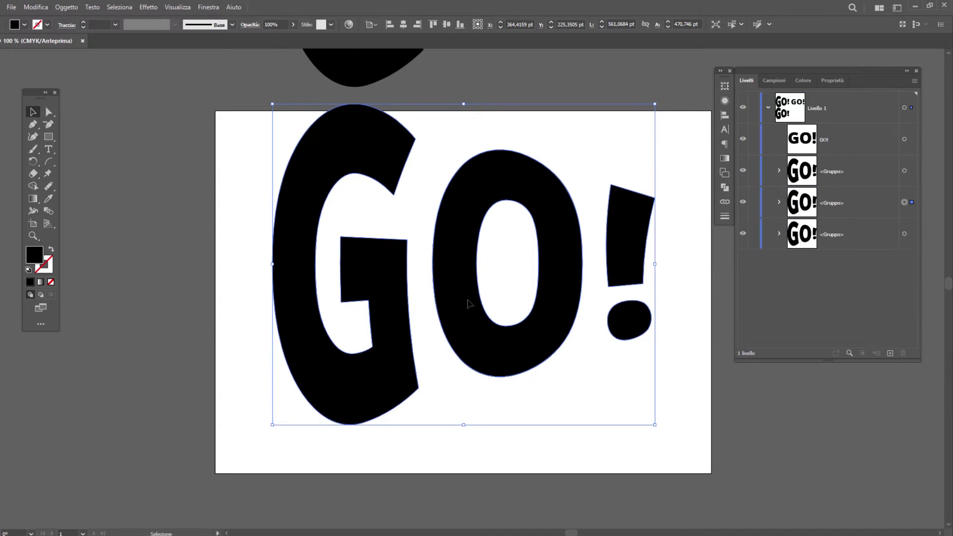
pyautogui.moveTo(467, 301); pyautogui.dragTo(499, 304)
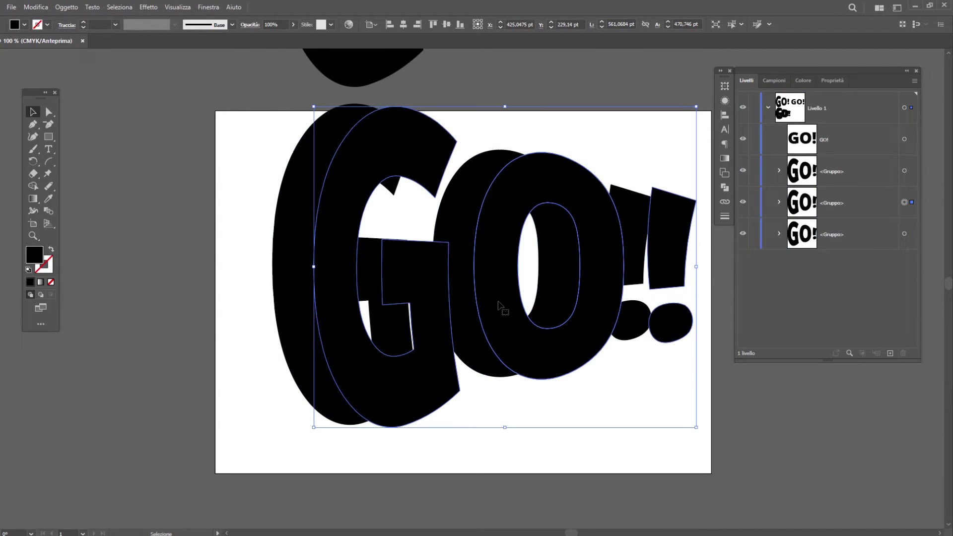
pyautogui.moveTo(231, 216); pyautogui.dragTo(404, 304)
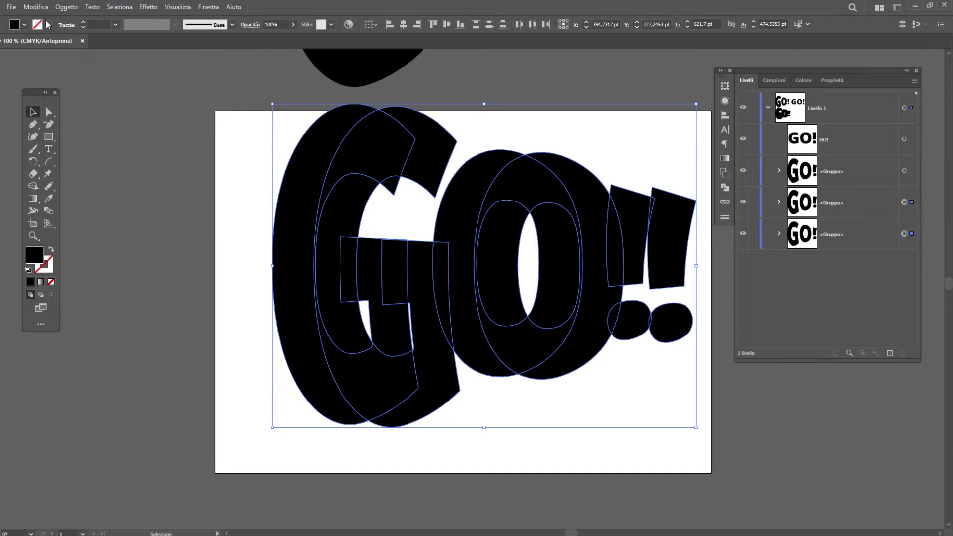
# Step: Blend the stacked black GO! copies using Specified Steps spacing of 250
pyautogui.click(66, 7)
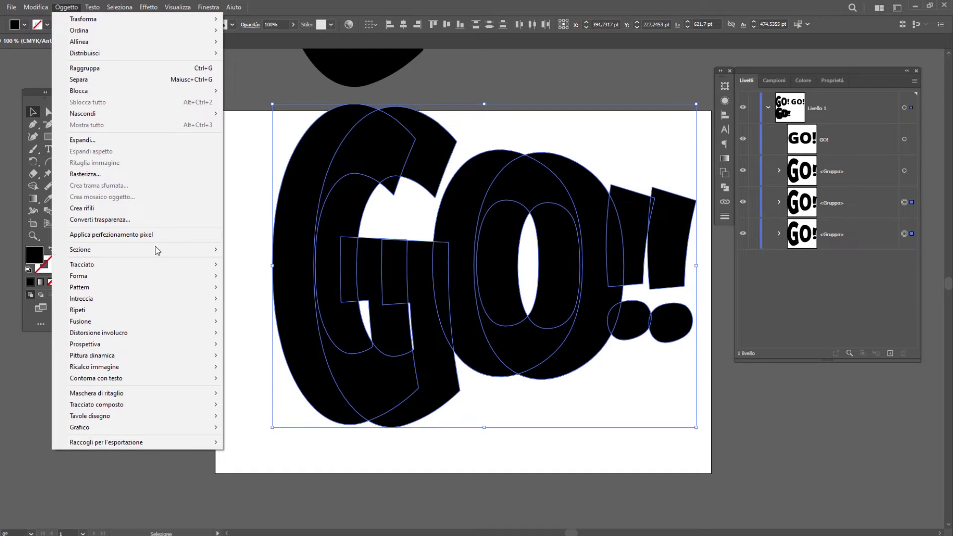
pyautogui.click(244, 321)
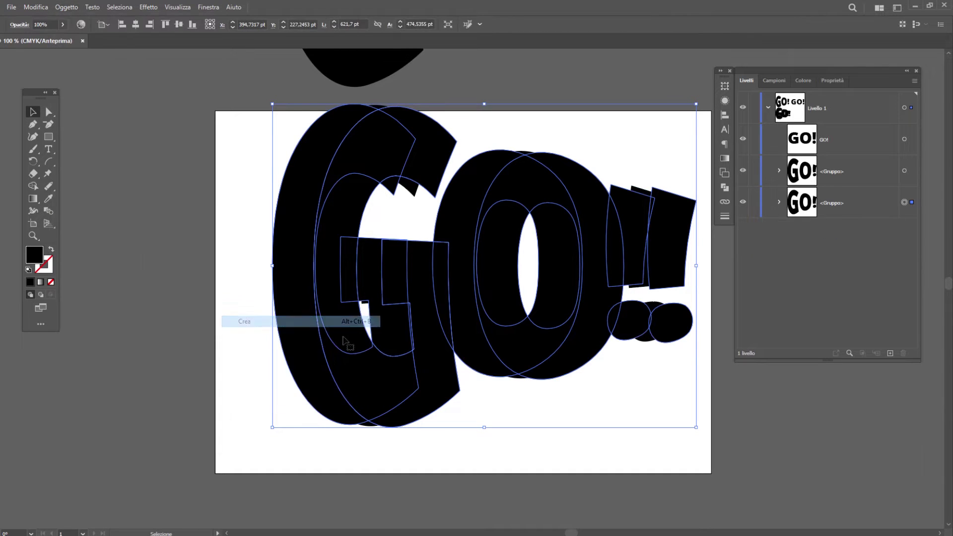
pyautogui.click(67, 7)
pyautogui.moveTo(80, 321)
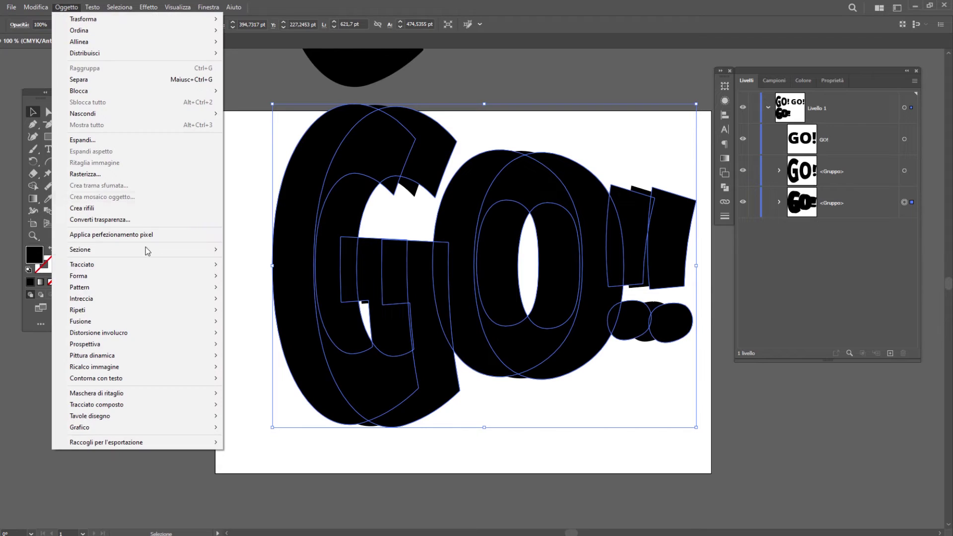
pyautogui.click(277, 347)
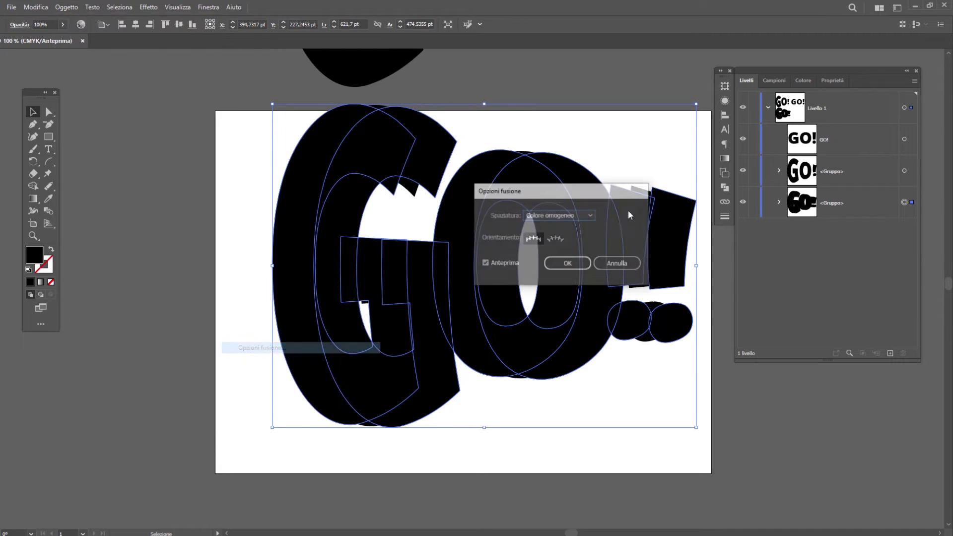
pyautogui.click(548, 216)
pyautogui.click(559, 238)
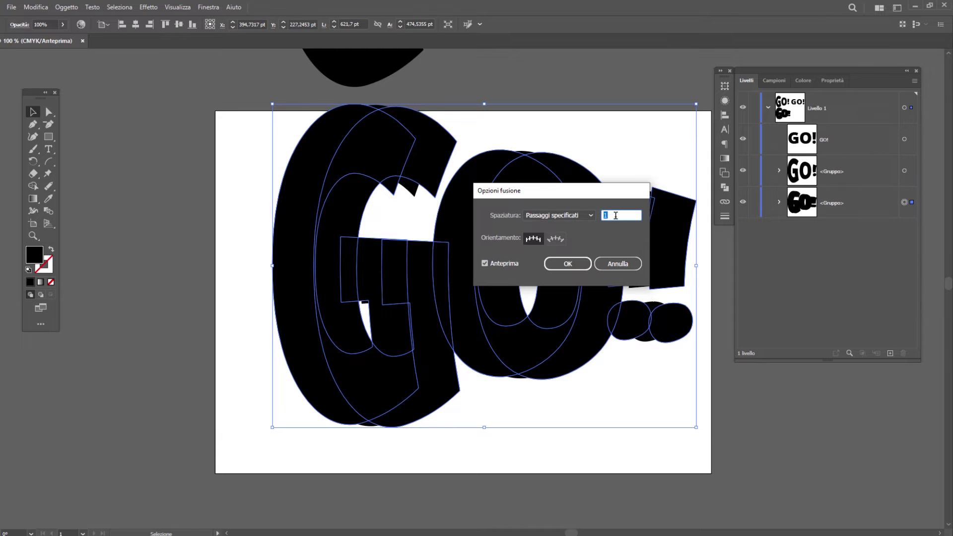
pyautogui.write('250')
pyautogui.click(567, 264)
# Step: Fill the upper GO! group with a mustard-gold colour
pyautogui.hotkey('ctrl', '-')
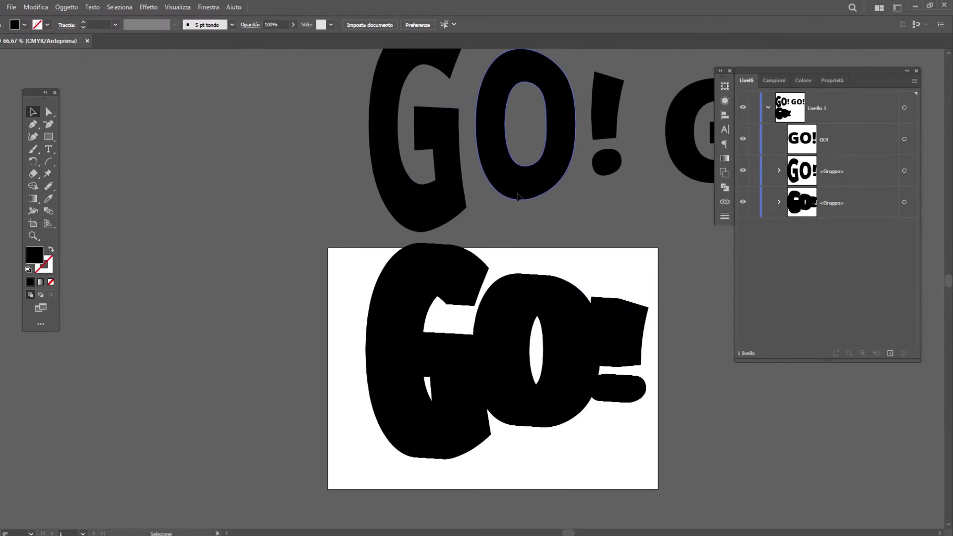
pyautogui.click(527, 213)
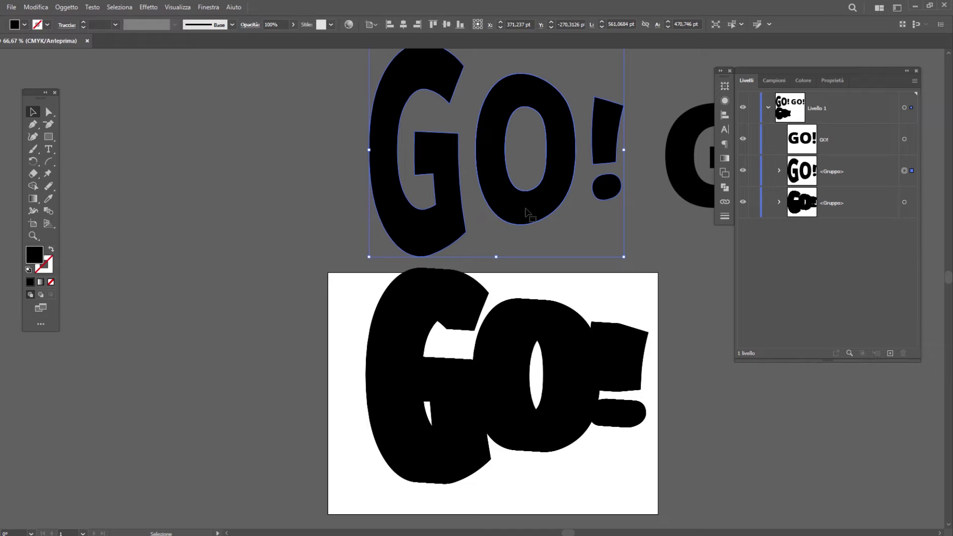
pyautogui.doubleClick(34, 257)
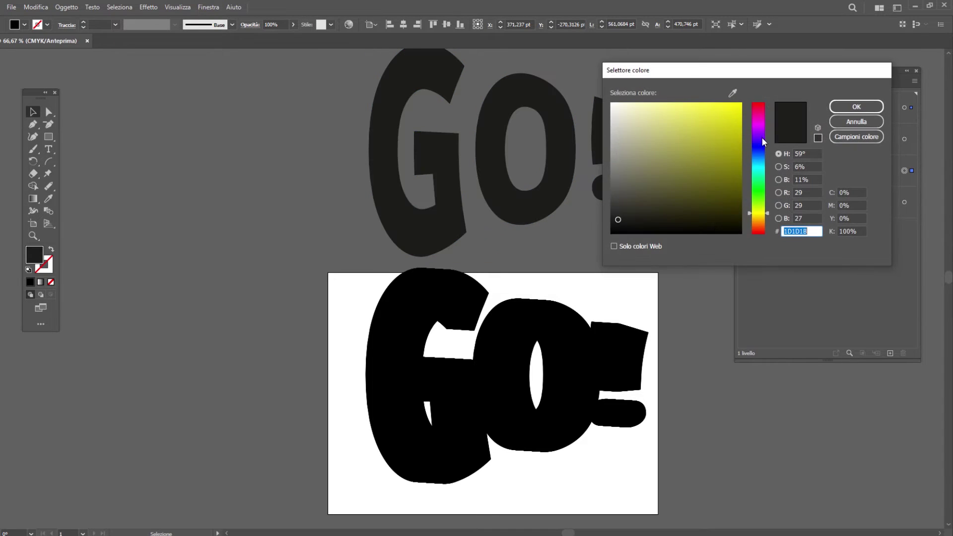
pyautogui.click(758, 218)
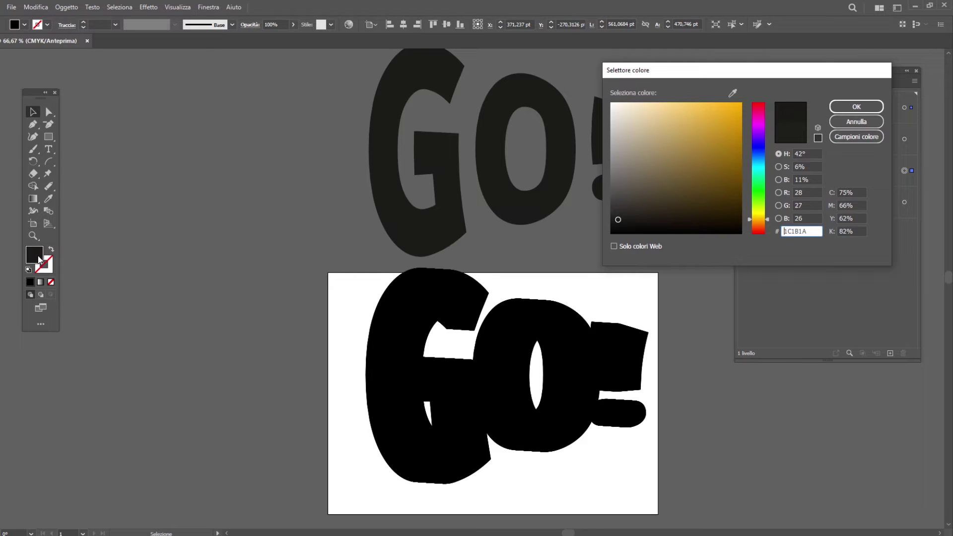
pyautogui.write('DB9E16')
pyautogui.click(838, 108)
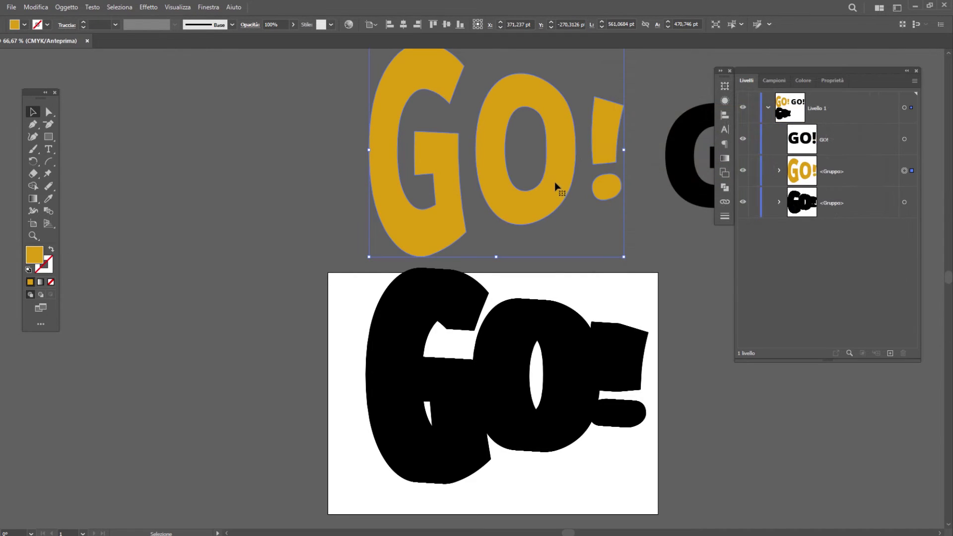
# Step: Align the gold GO! over the black extrusion's front and hide the original GO! layer
pyautogui.moveTo(555, 183); pyautogui.dragTo(579, 407)
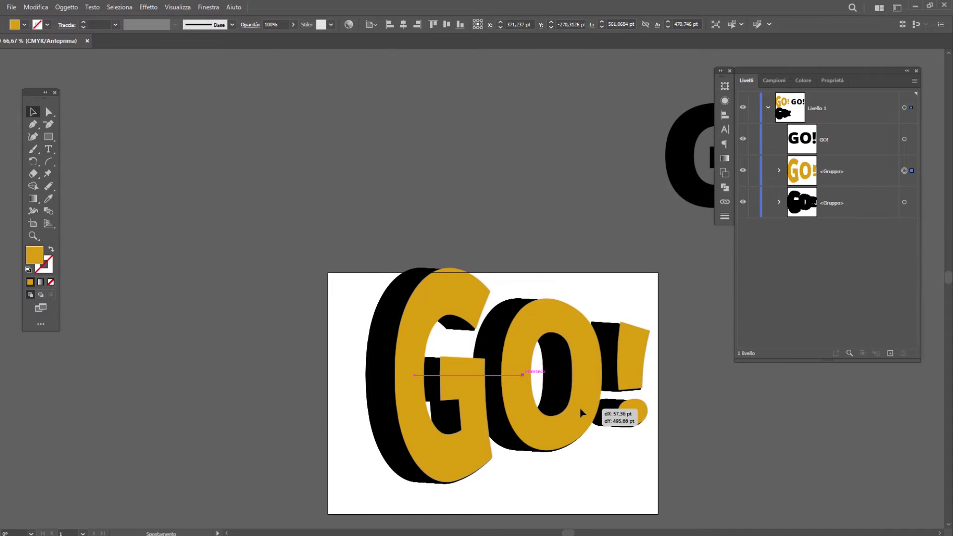
pyautogui.press('Left')
pyautogui.press('Left')
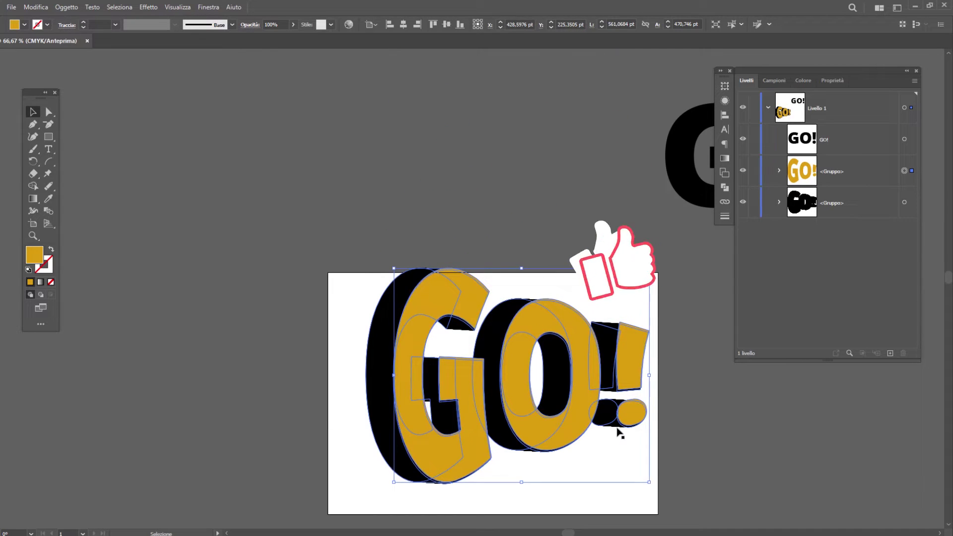
pyautogui.press('Left')
pyautogui.press('Left')
pyautogui.press('Left')
pyautogui.press('Down')
pyautogui.press('Down')
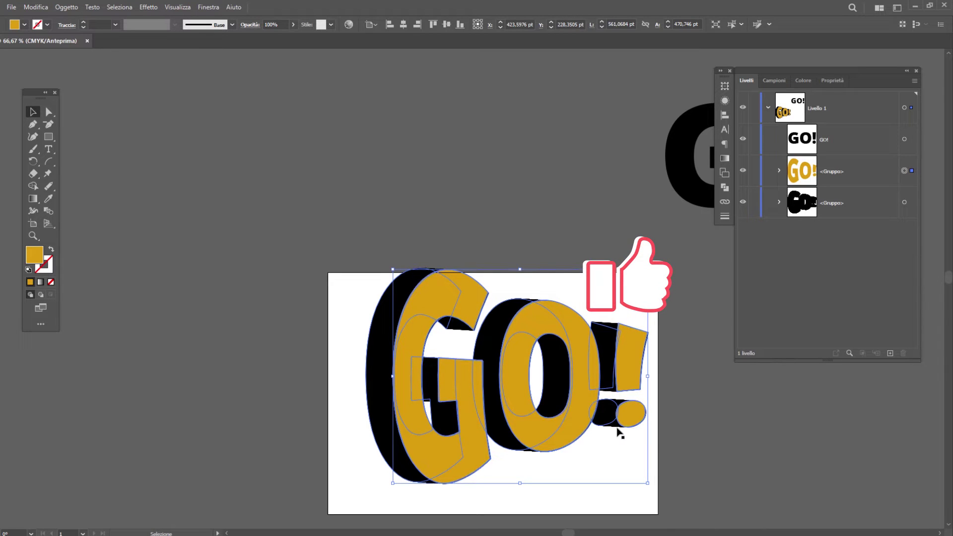
pyautogui.press('Down')
pyautogui.click(742, 140)
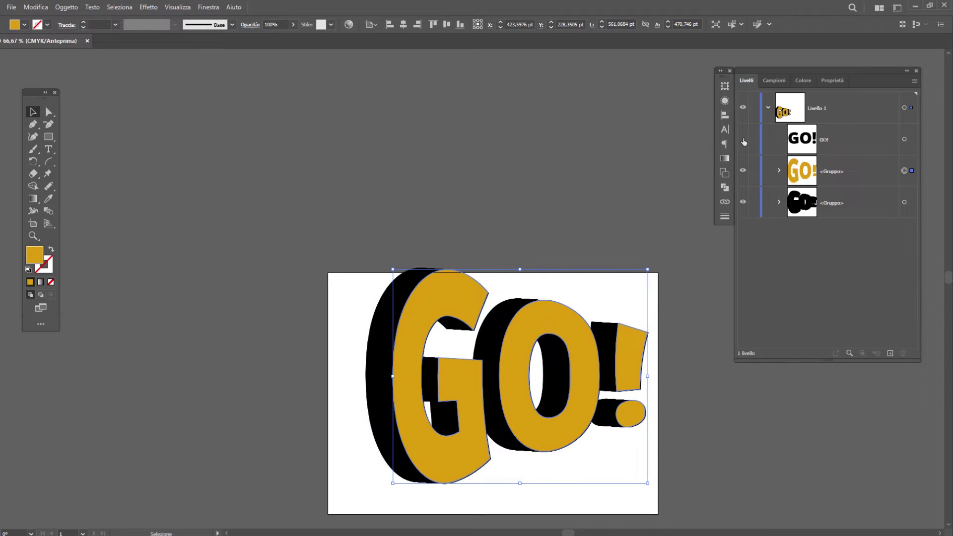
pyautogui.scroll(-3, 458, 321)
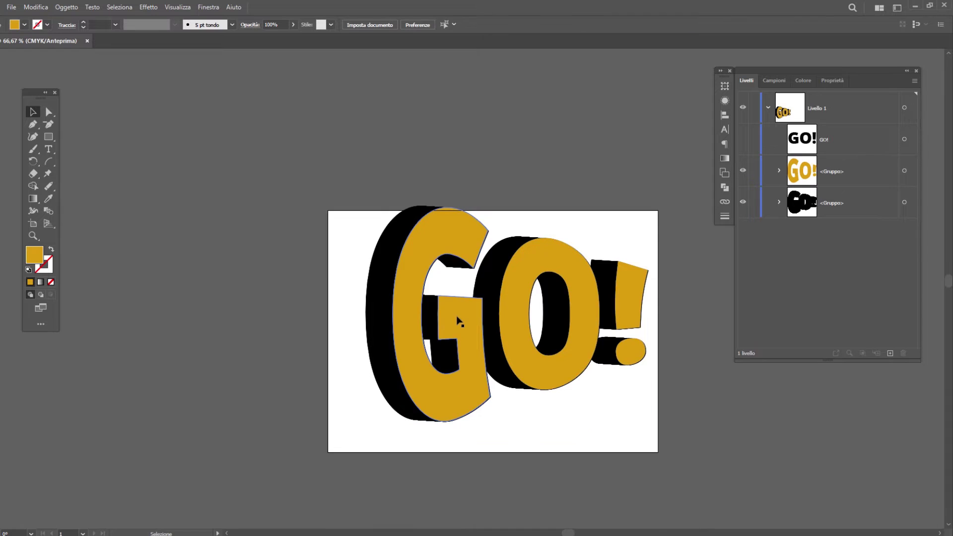
pyautogui.click(459, 320)
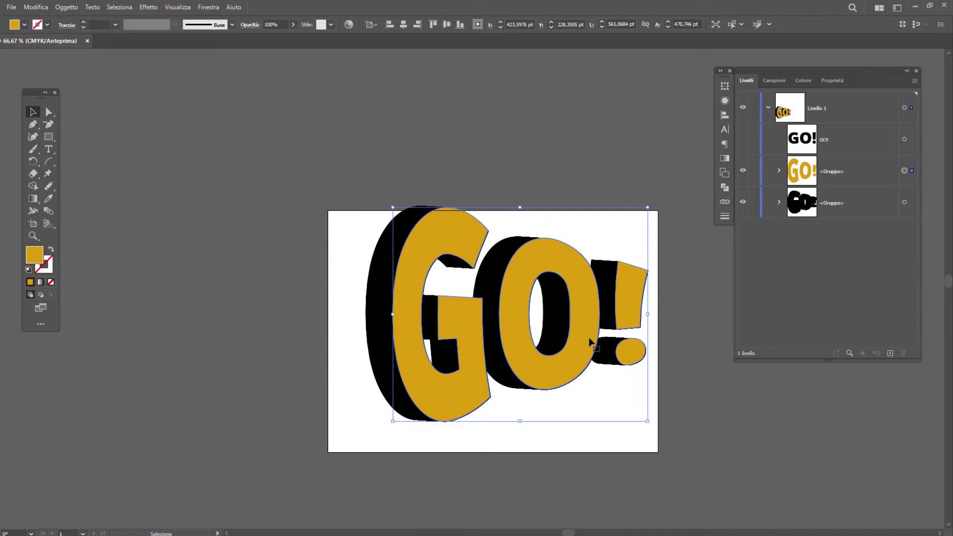
pyautogui.click(840, 173)
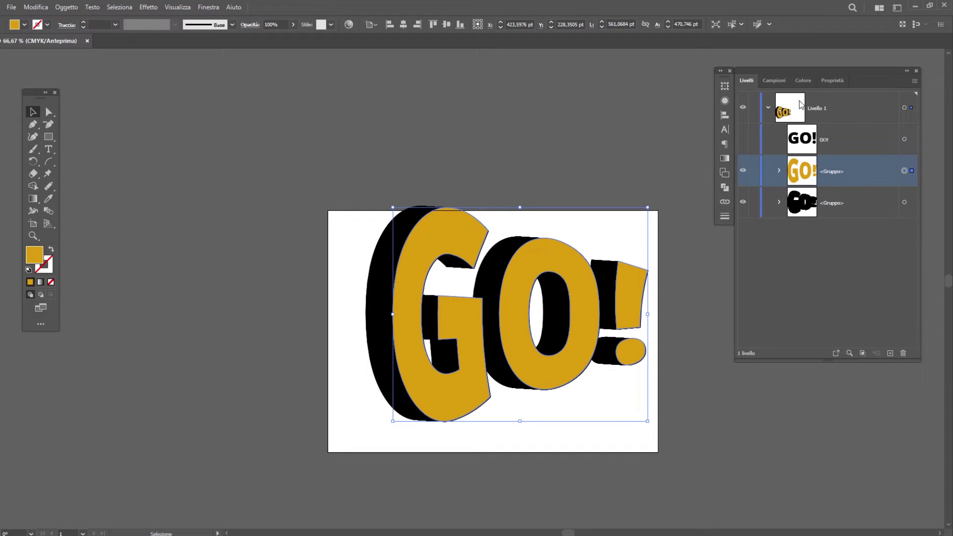
# Step: Load the Grafica base_Pattern2 library into the swatches and close the library panel
pyautogui.click(773, 81)
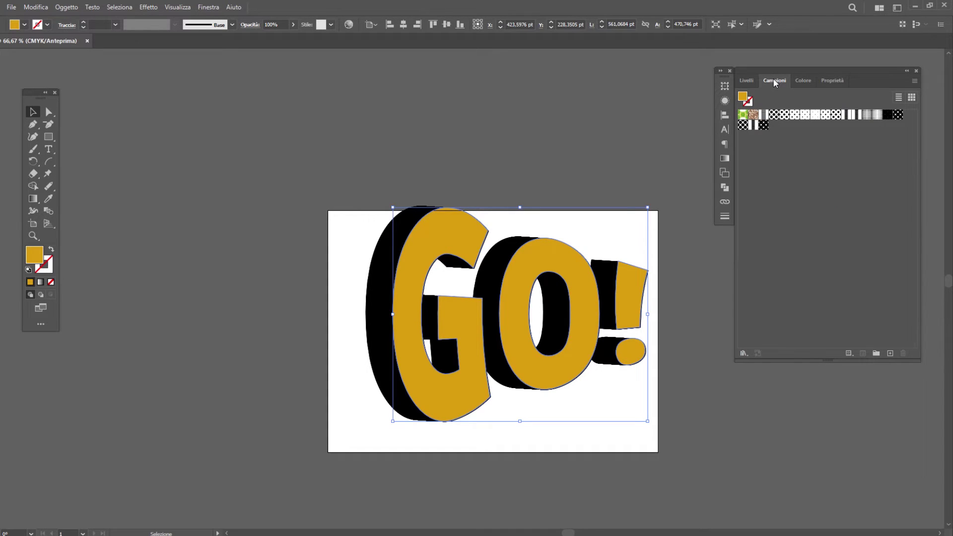
pyautogui.click(743, 353)
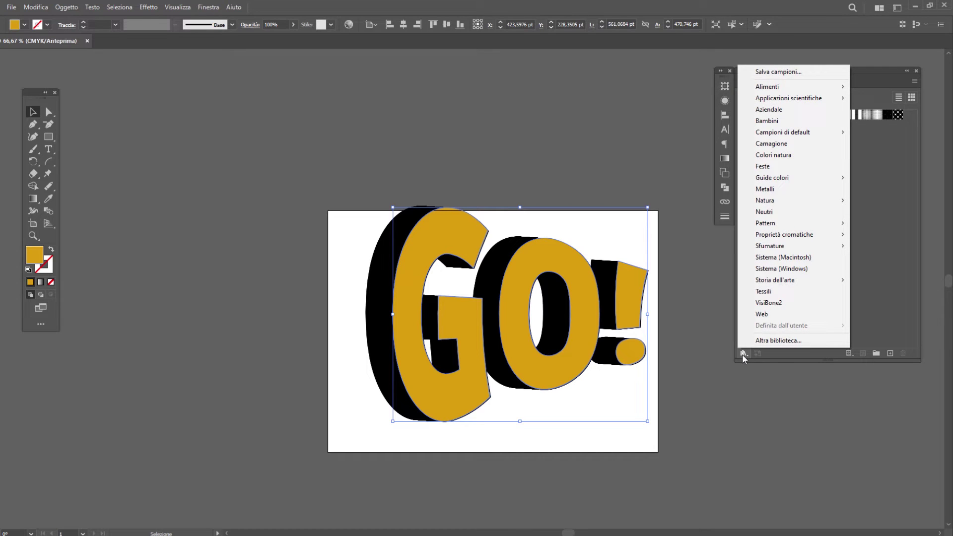
pyautogui.moveTo(765, 222)
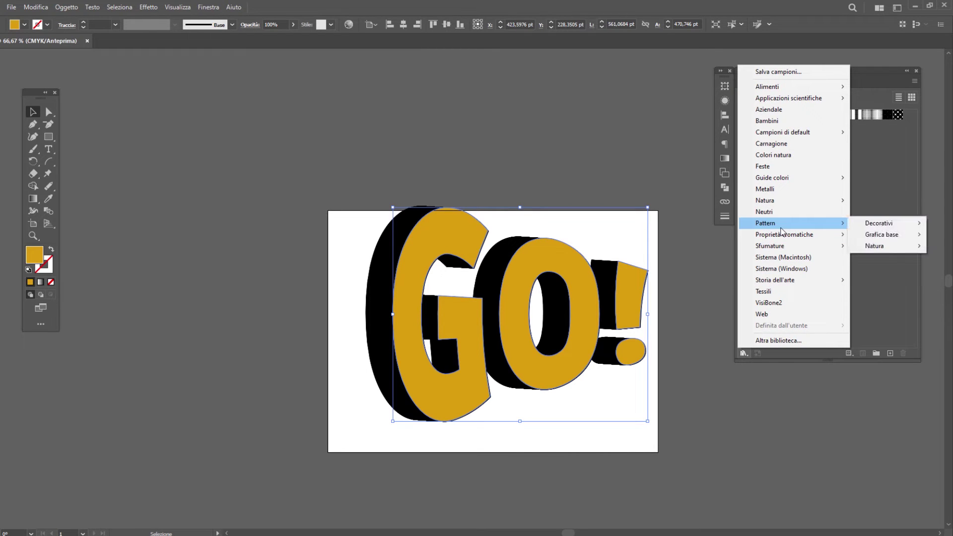
pyautogui.moveTo(881, 234)
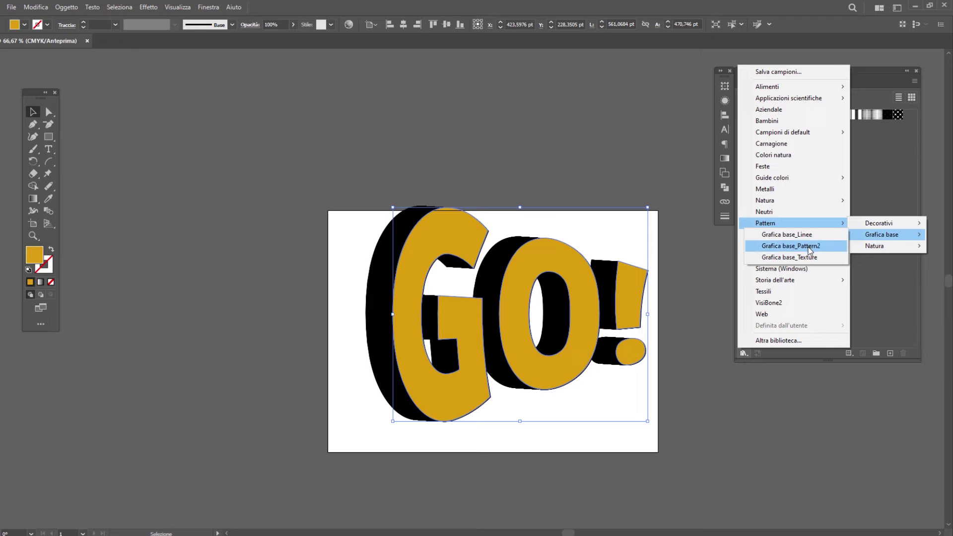
pyautogui.click(808, 246)
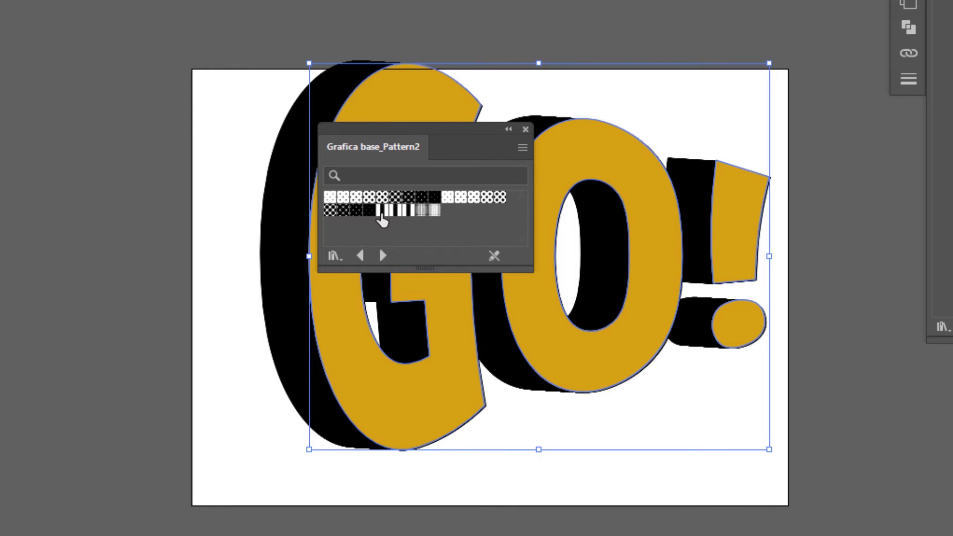
pyautogui.click(526, 129)
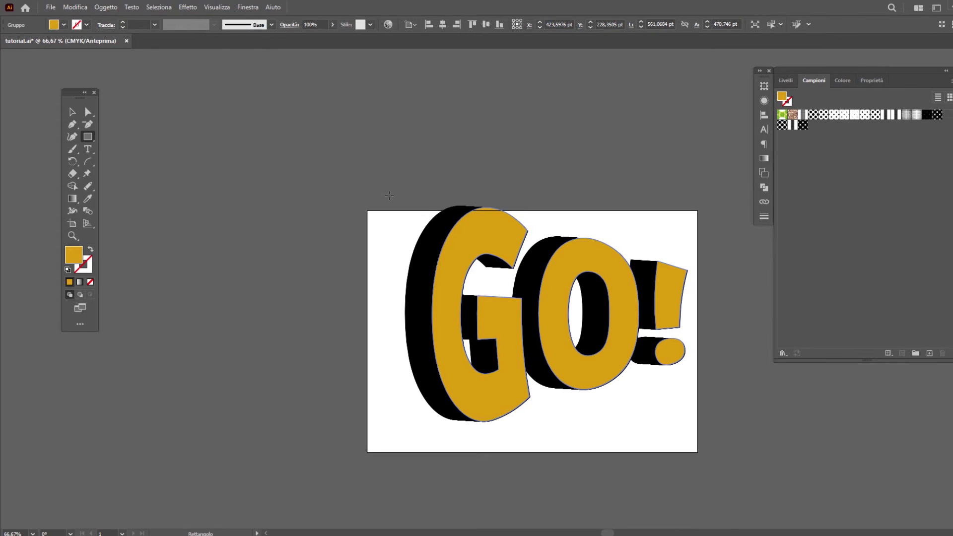
# Step: Draw an artboard-sized rectangle with the halftone dot pattern, placed below the GO! layer
pyautogui.moveTo(385, 190); pyautogui.dragTo(708, 437)
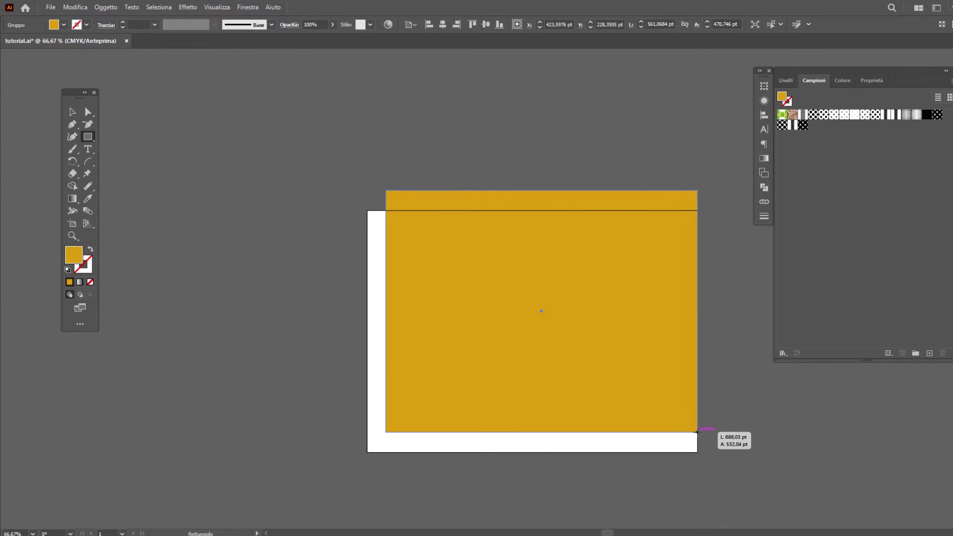
pyautogui.moveTo(709, 436); pyautogui.dragTo(697, 432)
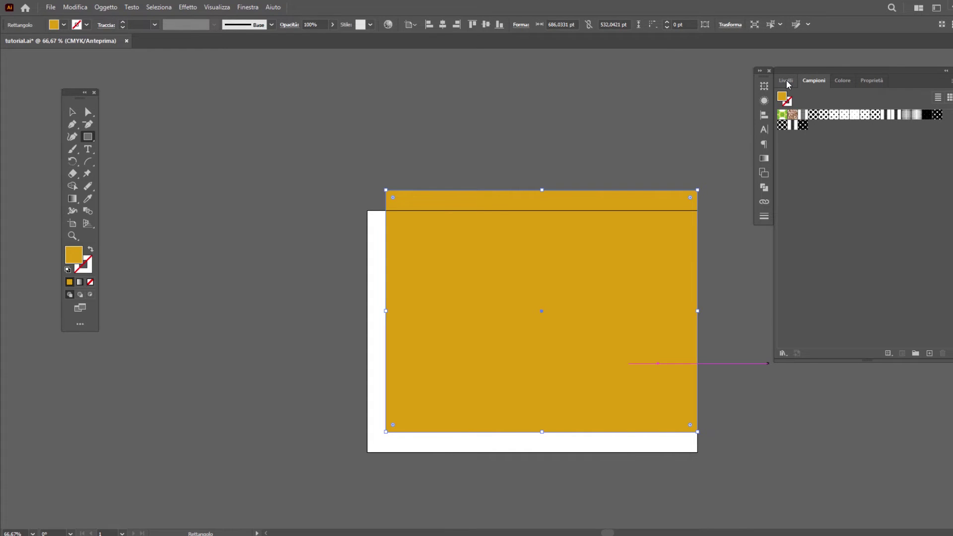
pyautogui.click(794, 125)
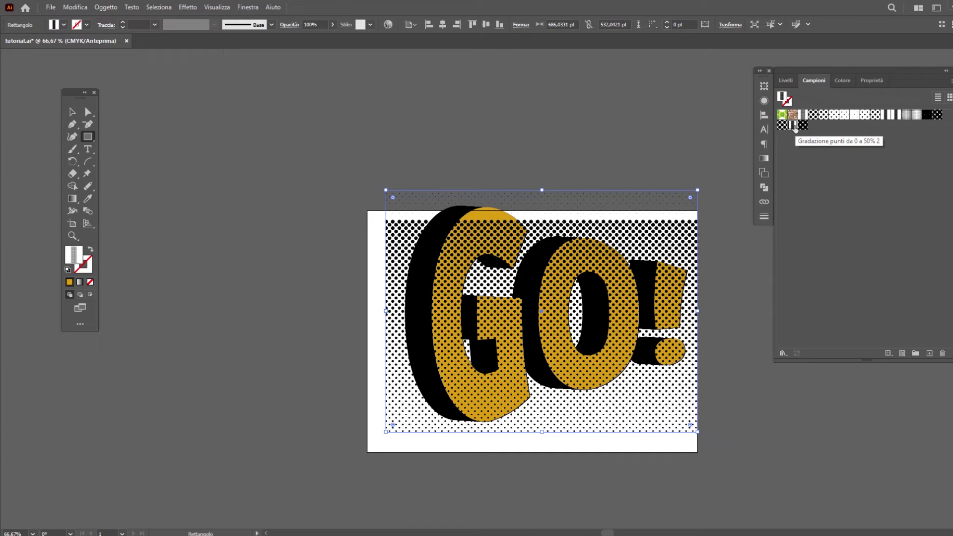
pyautogui.press('v')
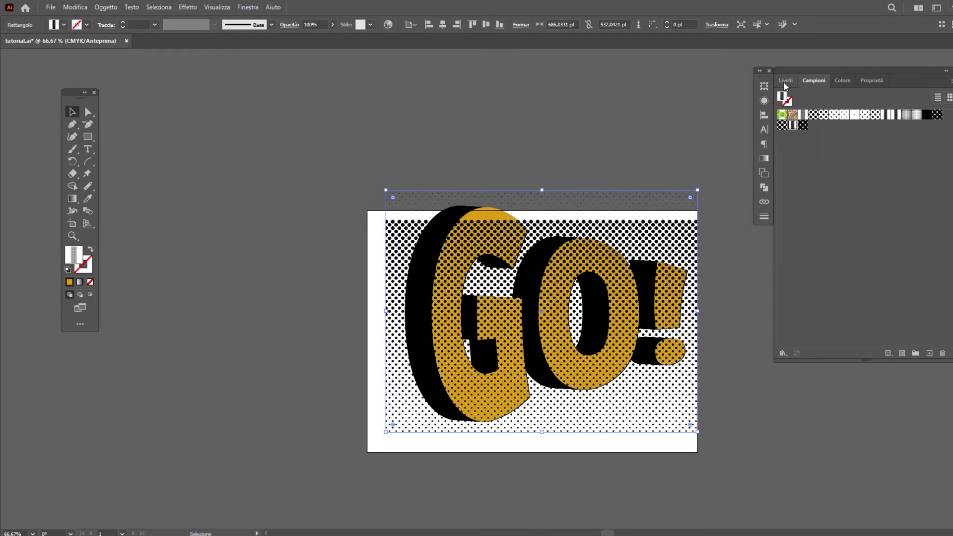
pyautogui.click(784, 82)
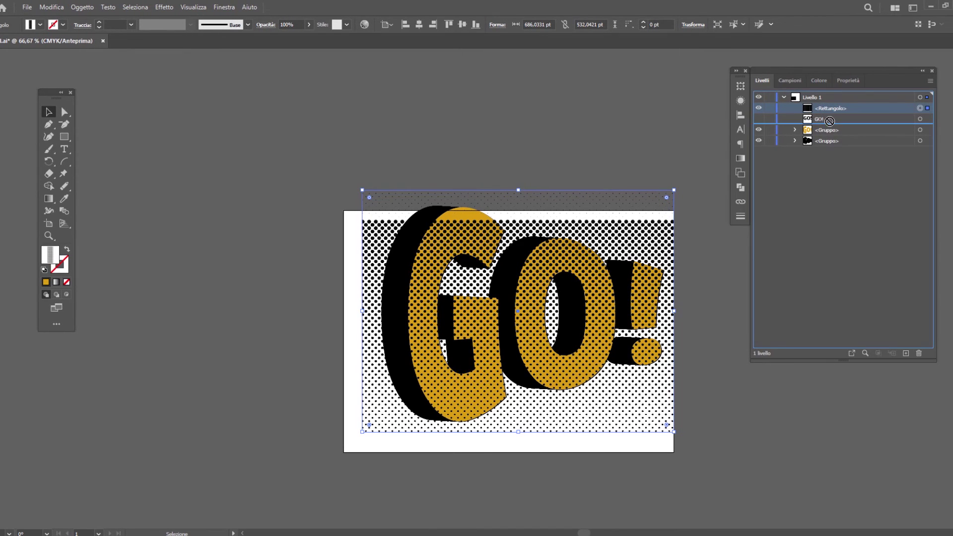
pyautogui.moveTo(829, 121); pyautogui.dragTo(829, 124)
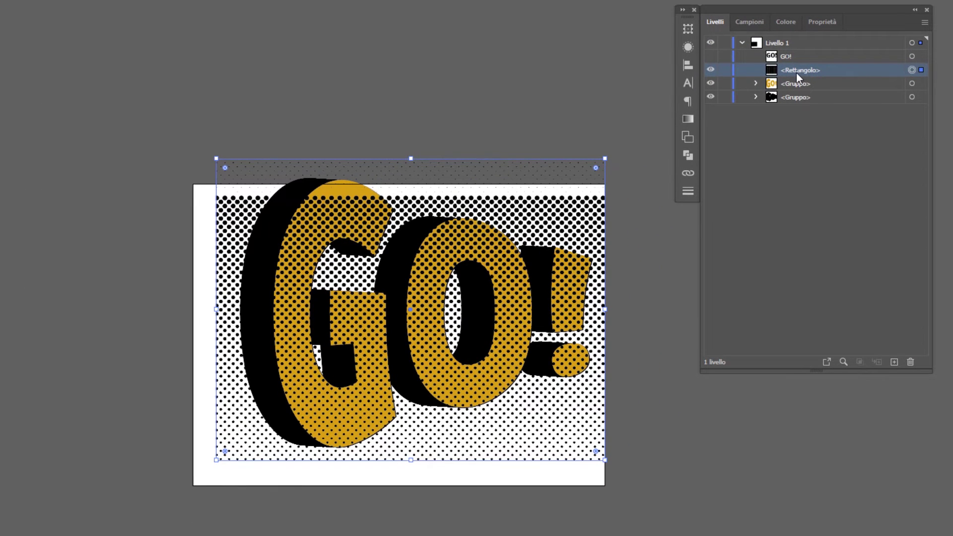
# Step: Hide the halftone rectangle, then add an opacity mask to the gold GO! group for editing
pyautogui.click(711, 69)
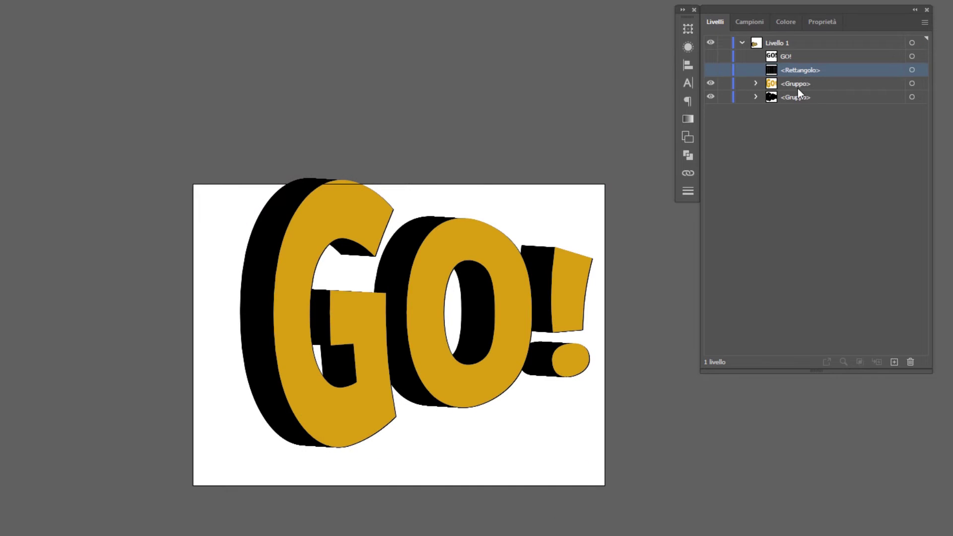
pyautogui.click(802, 83)
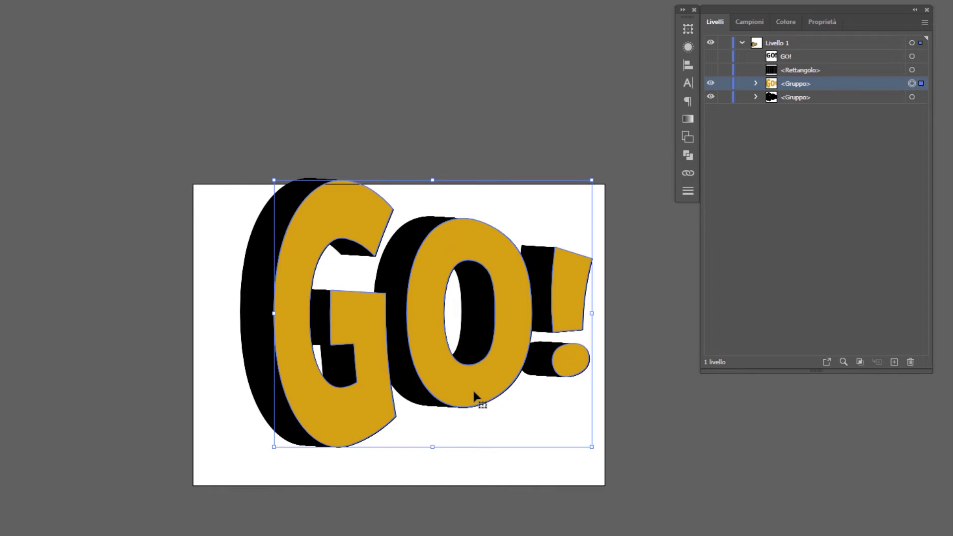
pyautogui.press('f')
pyautogui.click(224, 9)
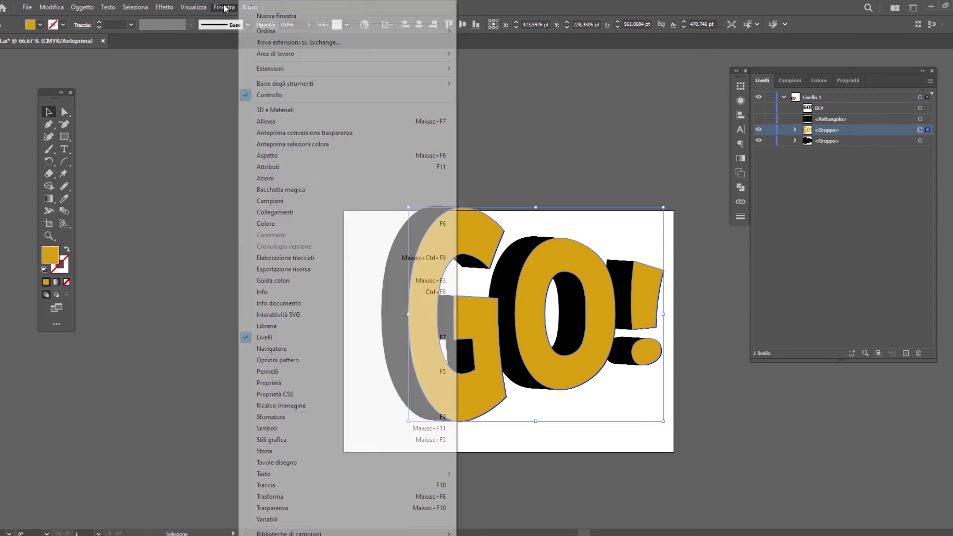
pyautogui.click(272, 507)
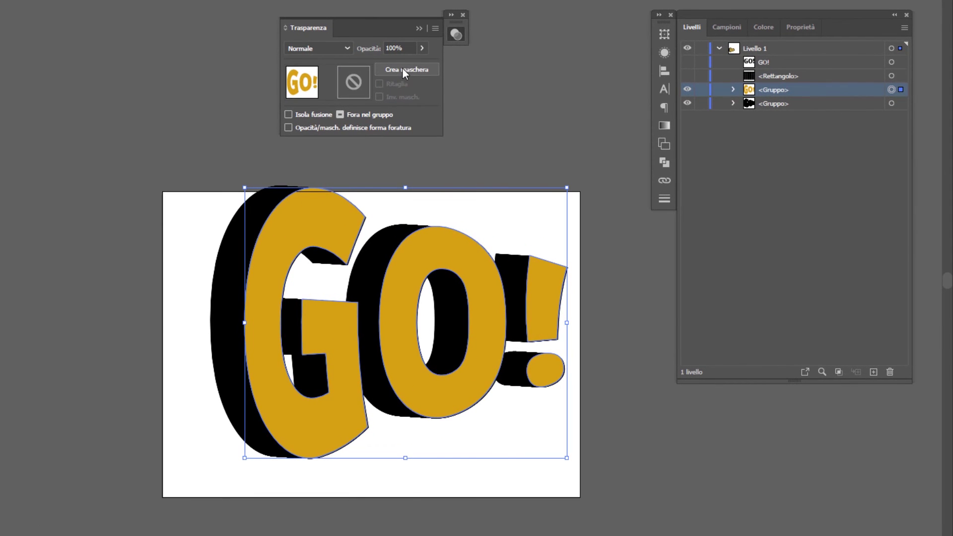
pyautogui.click(403, 70)
pyautogui.click(354, 84)
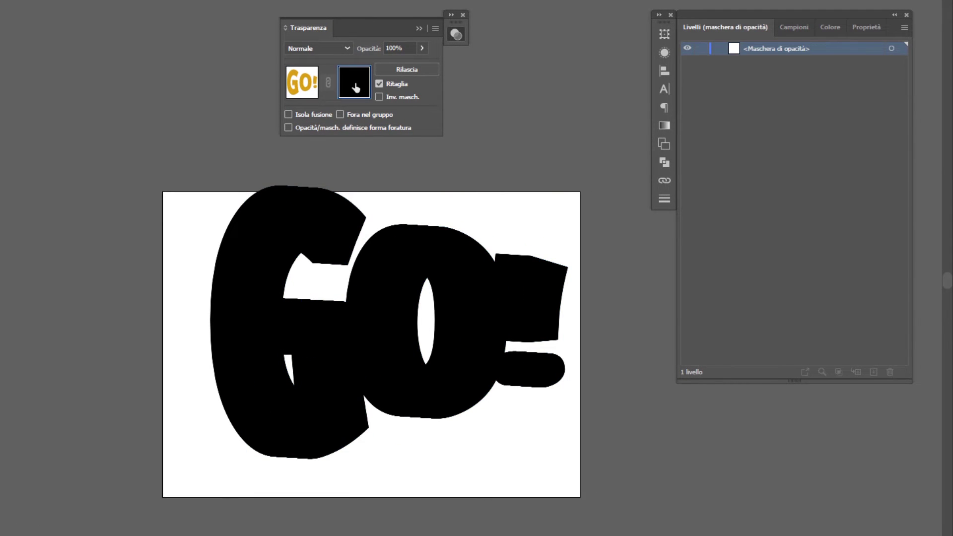
# Step: Paste the halftone rectangle into the mask, disable Clip, and scale it over all letters
pyautogui.hotkey('ctrl', 'v')
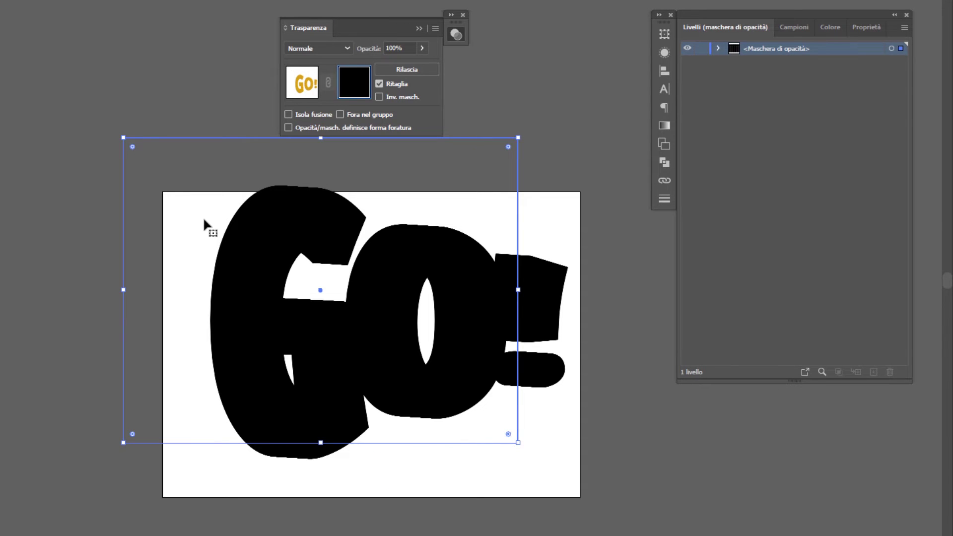
pyautogui.moveTo(202, 218); pyautogui.dragTo(265, 265)
pyautogui.click(379, 83)
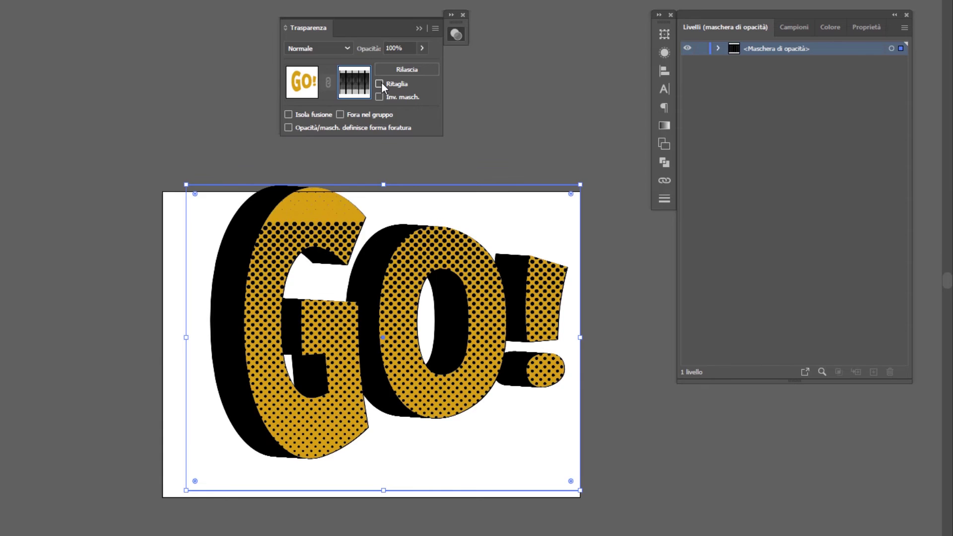
pyautogui.moveTo(549, 221); pyautogui.dragTo(542, 183)
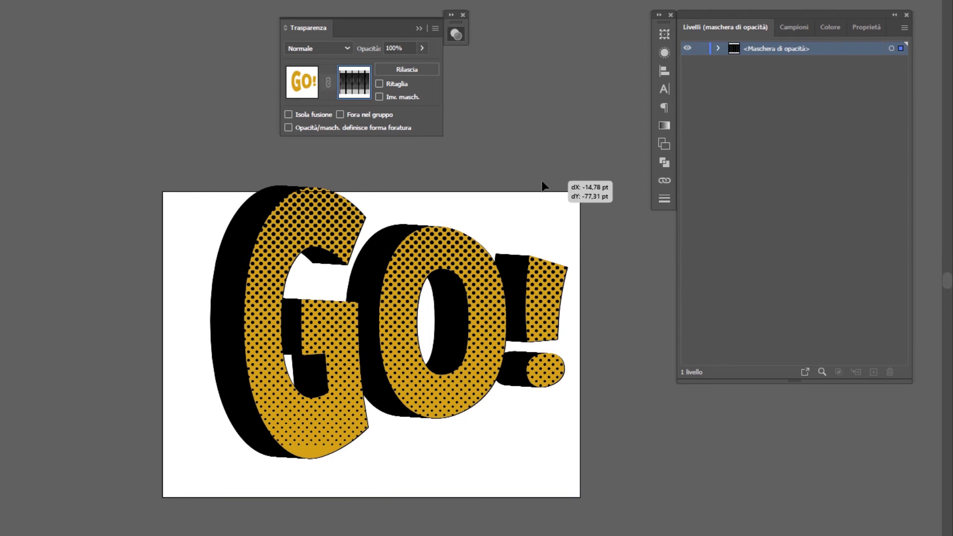
pyautogui.moveTo(571, 446); pyautogui.dragTo(593, 465)
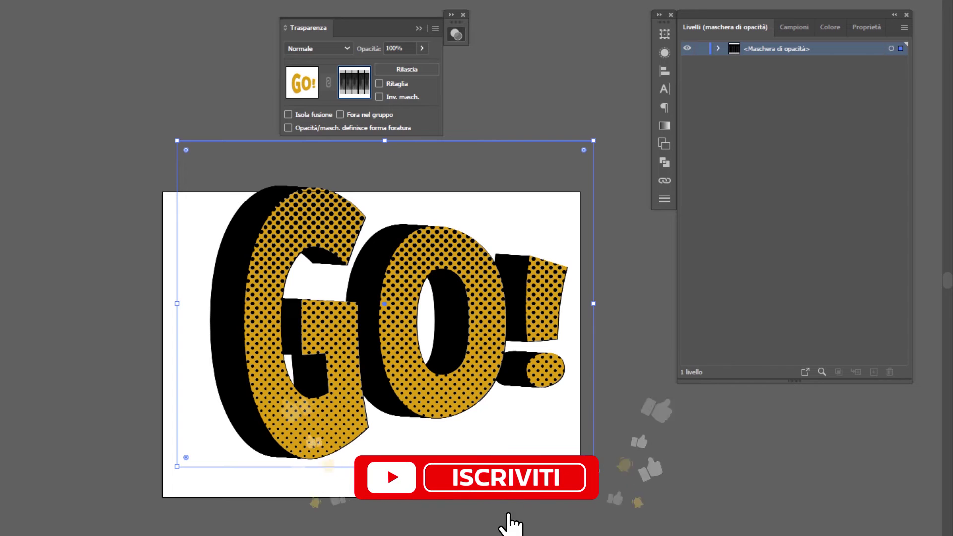
pyautogui.moveTo(181, 149); pyautogui.dragTo(189, 145)
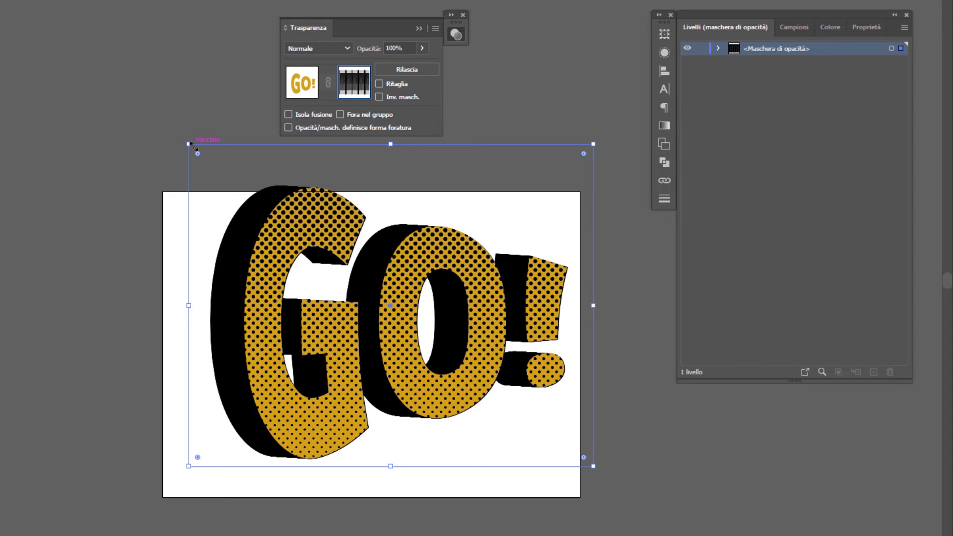
pyautogui.click(304, 91)
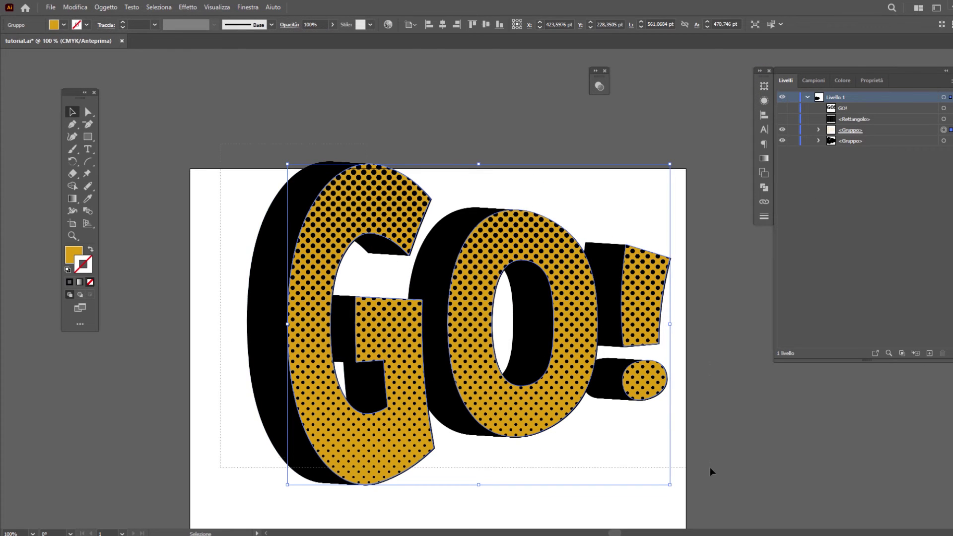
# Step: Select all of the GO! artwork and scale it down proportionally
pyautogui.hotkey('ctrl', 'a')
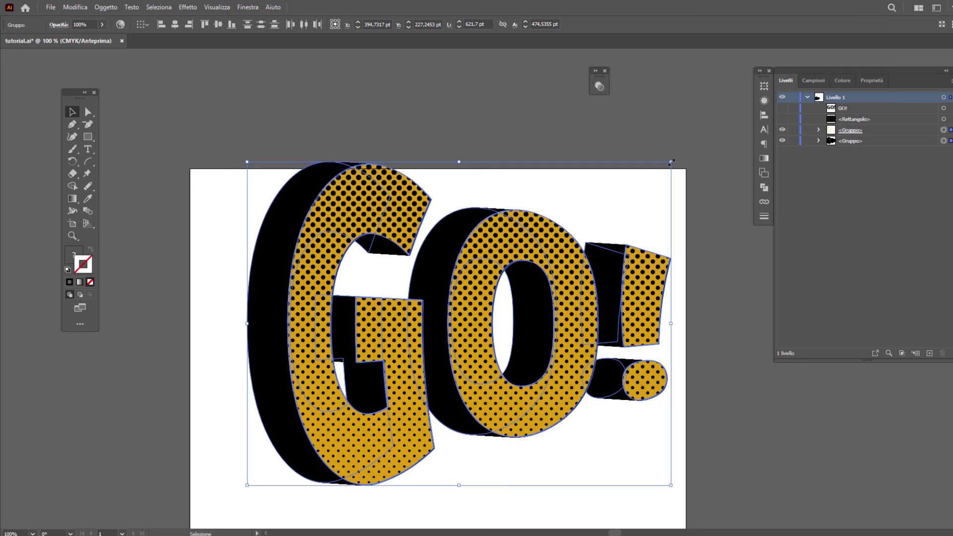
pyautogui.moveTo(670, 161); pyautogui.dragTo(614, 209)
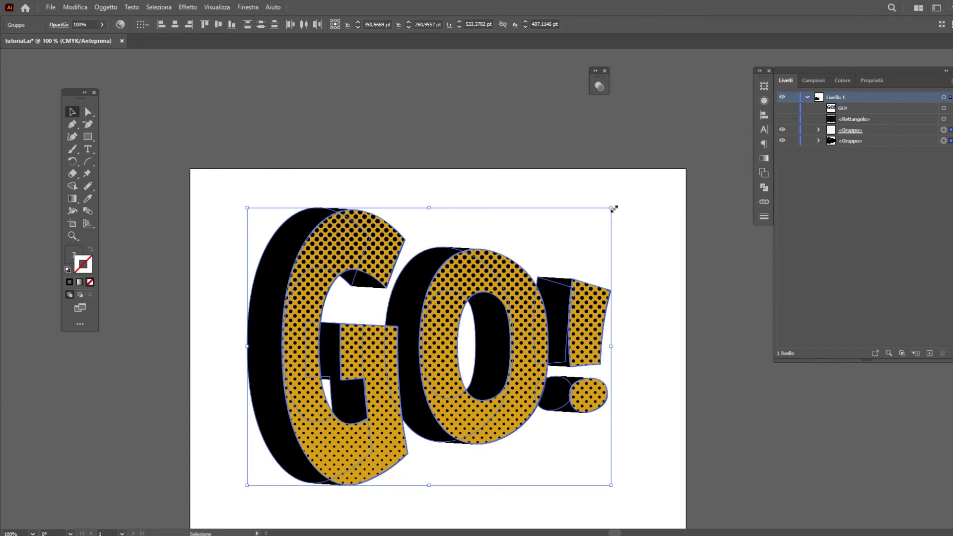
pyautogui.scroll(-3, 638, 258)
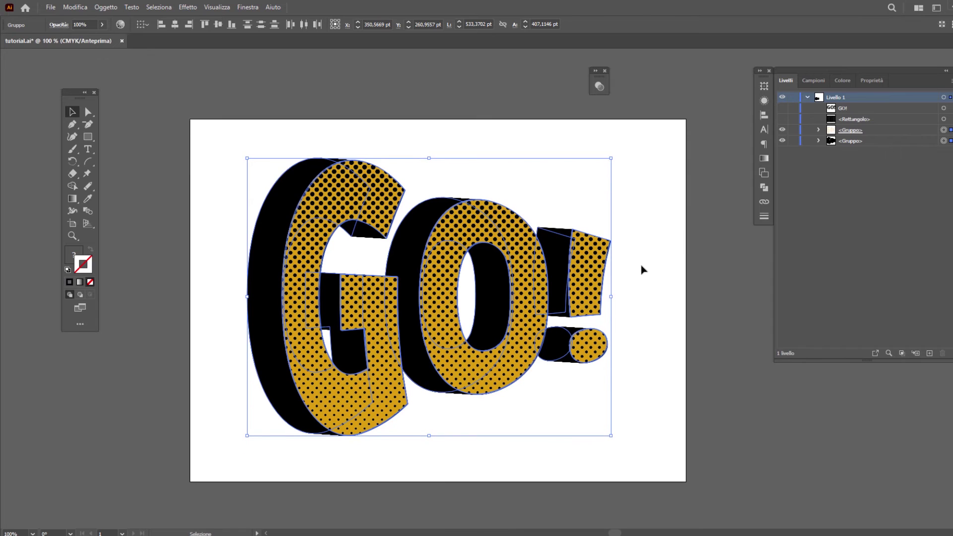
pyautogui.click(661, 335)
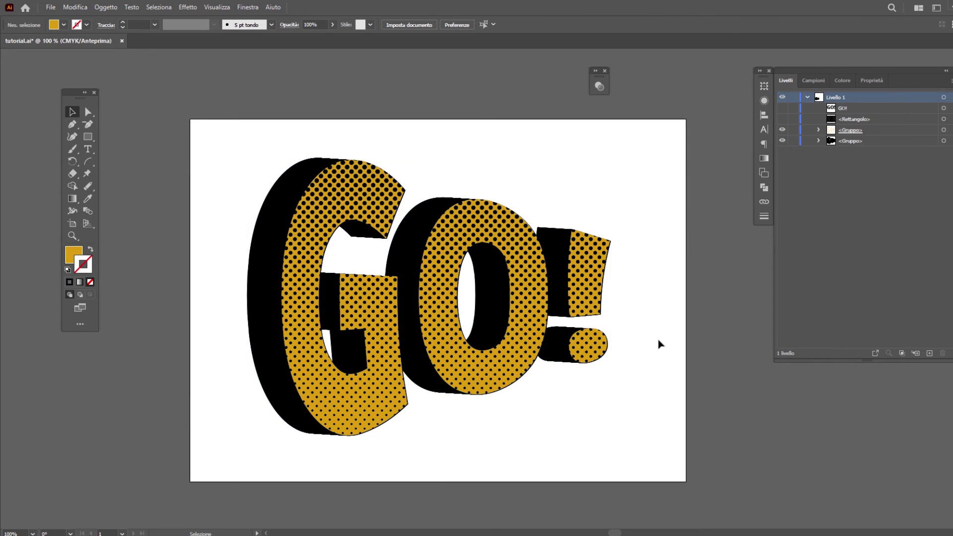
# Step: Group the black depth and gold halftone GO! parts with Raggruppa into one object
pyautogui.click(521, 337)
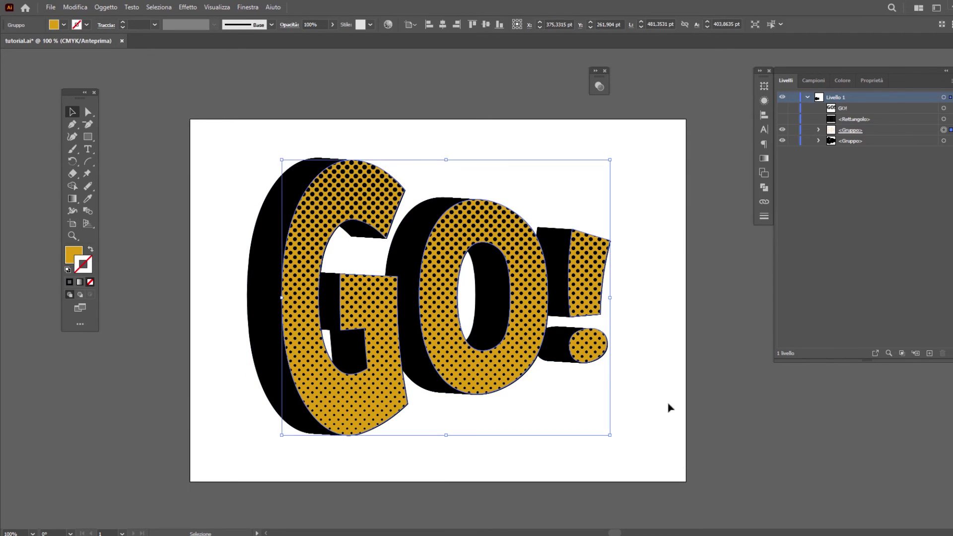
pyautogui.moveTo(689, 449); pyautogui.dragTo(259, 157)
pyautogui.rightClick(322, 194)
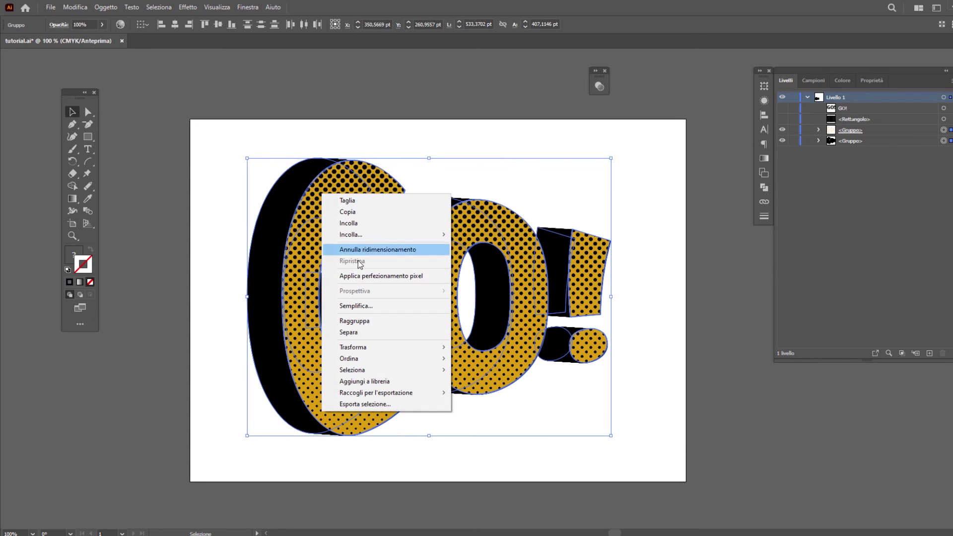
pyautogui.click(354, 321)
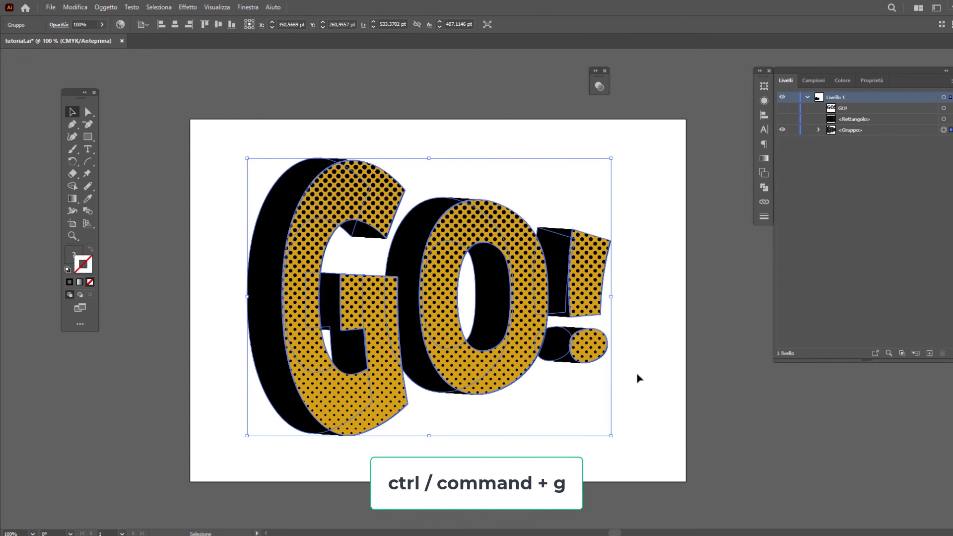
pyautogui.click(866, 131)
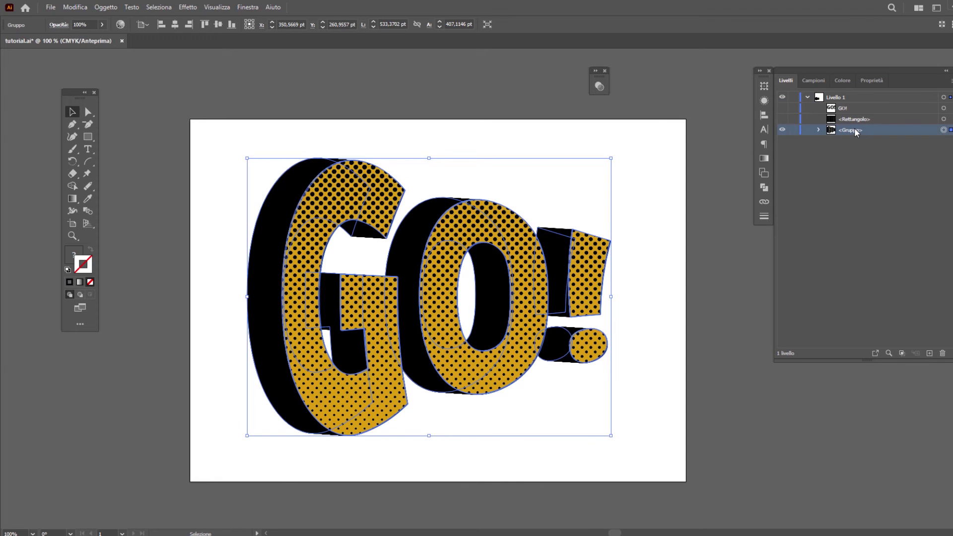
pyautogui.click(710, 433)
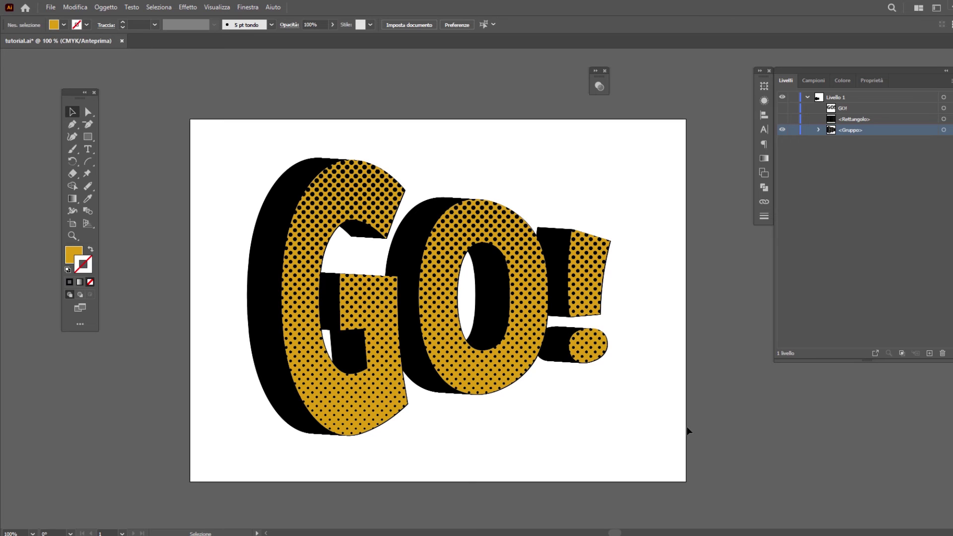
pyautogui.click(530, 337)
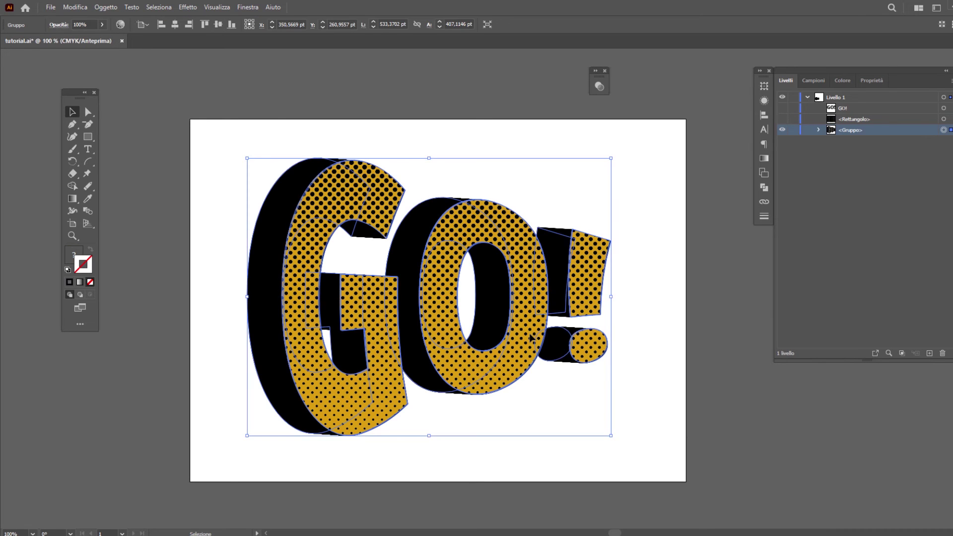
pyautogui.rightClick(530, 338)
# Step: Export the GO! group via Esporta selezione as a single 1x PNG asset
pyautogui.click(569, 327)
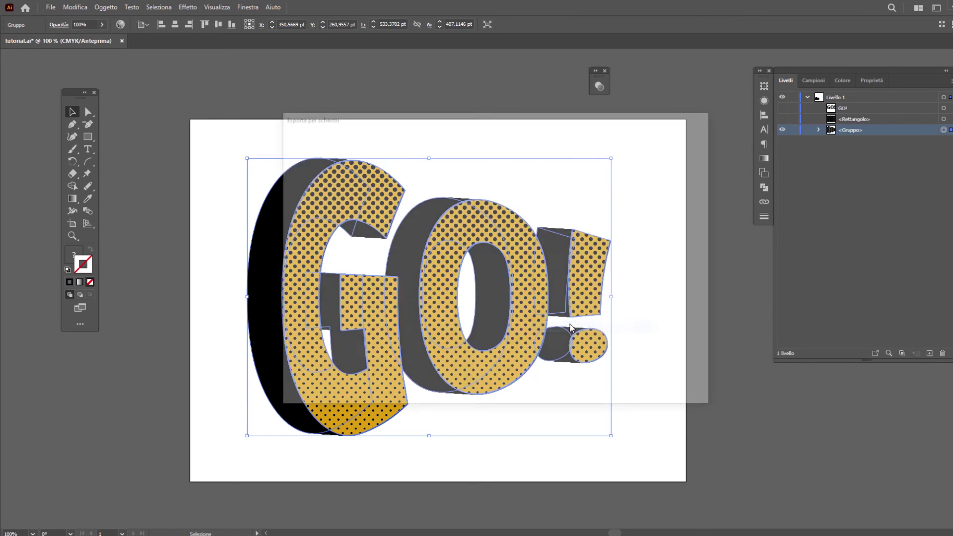
pyautogui.click(307, 204)
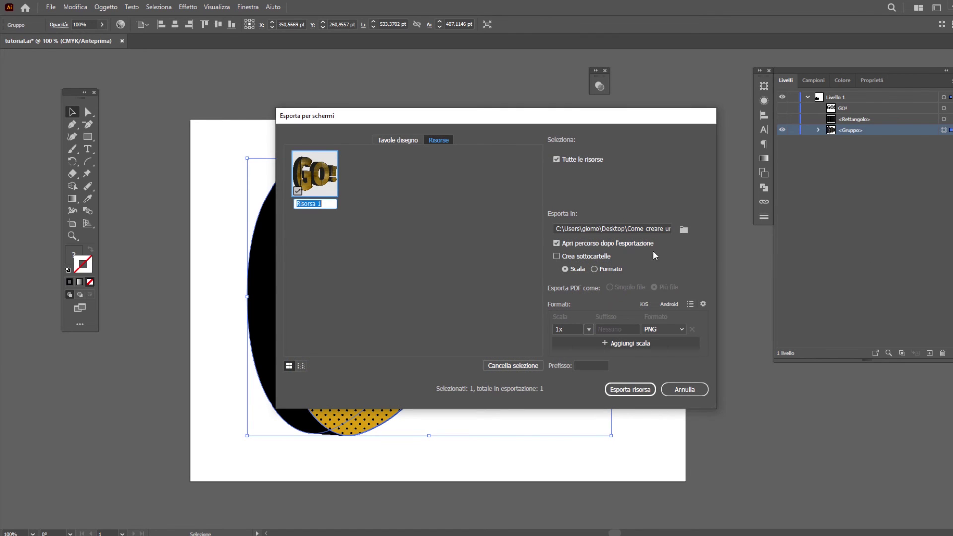
pyautogui.click(660, 329)
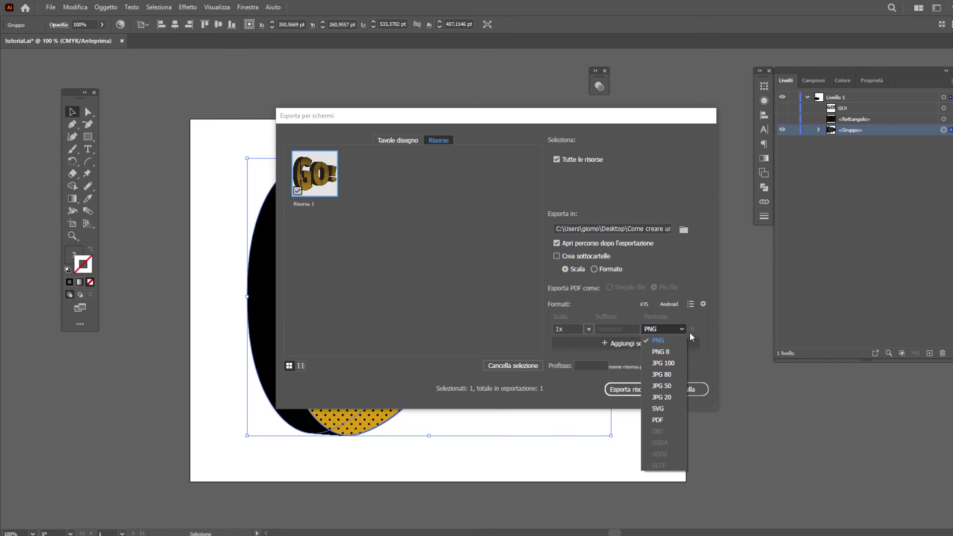
pyautogui.click(710, 330)
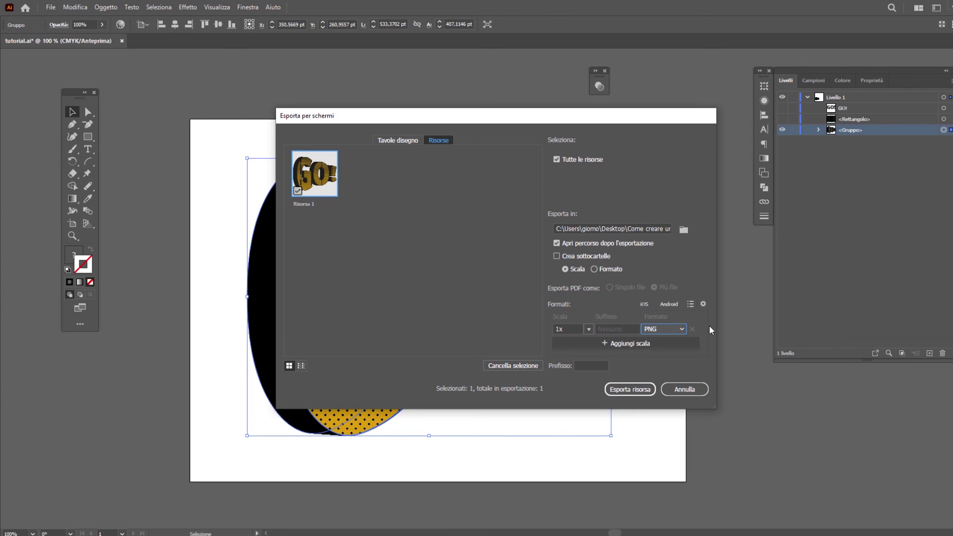